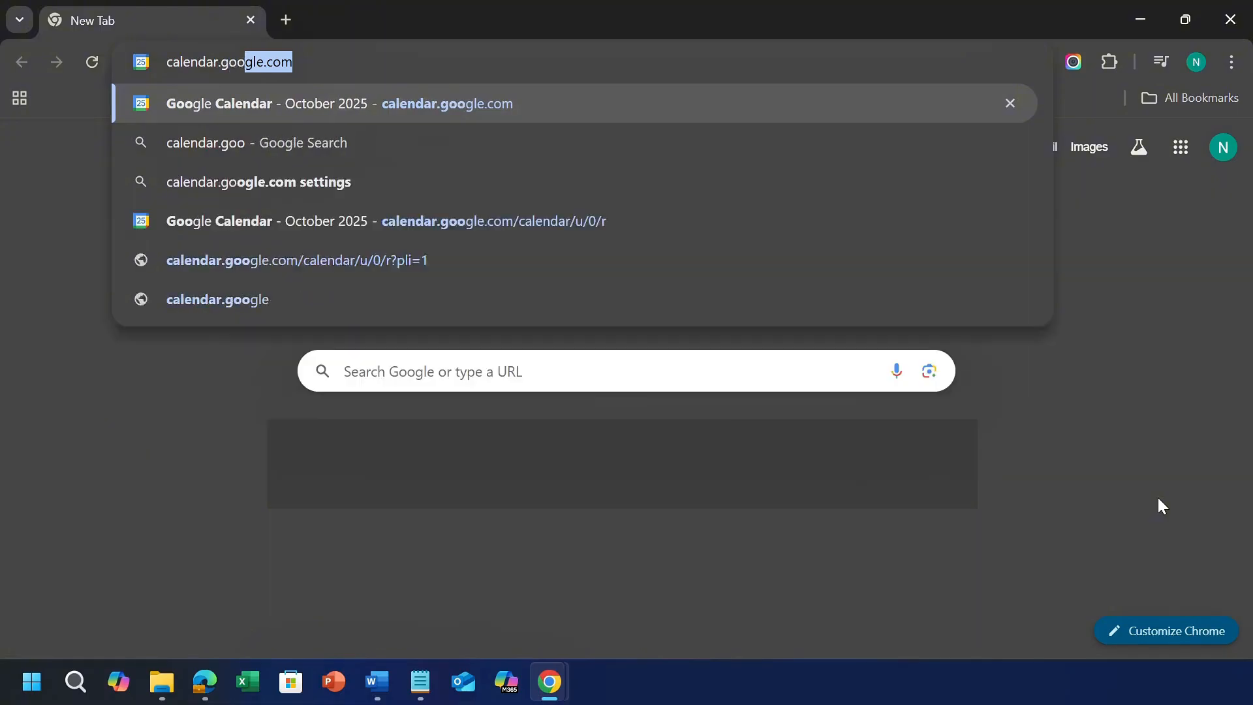
# Go to calendar.google.com, and also open Google Calendar in a new browser tab through the Google apps launcher
pyautogui.write('m')
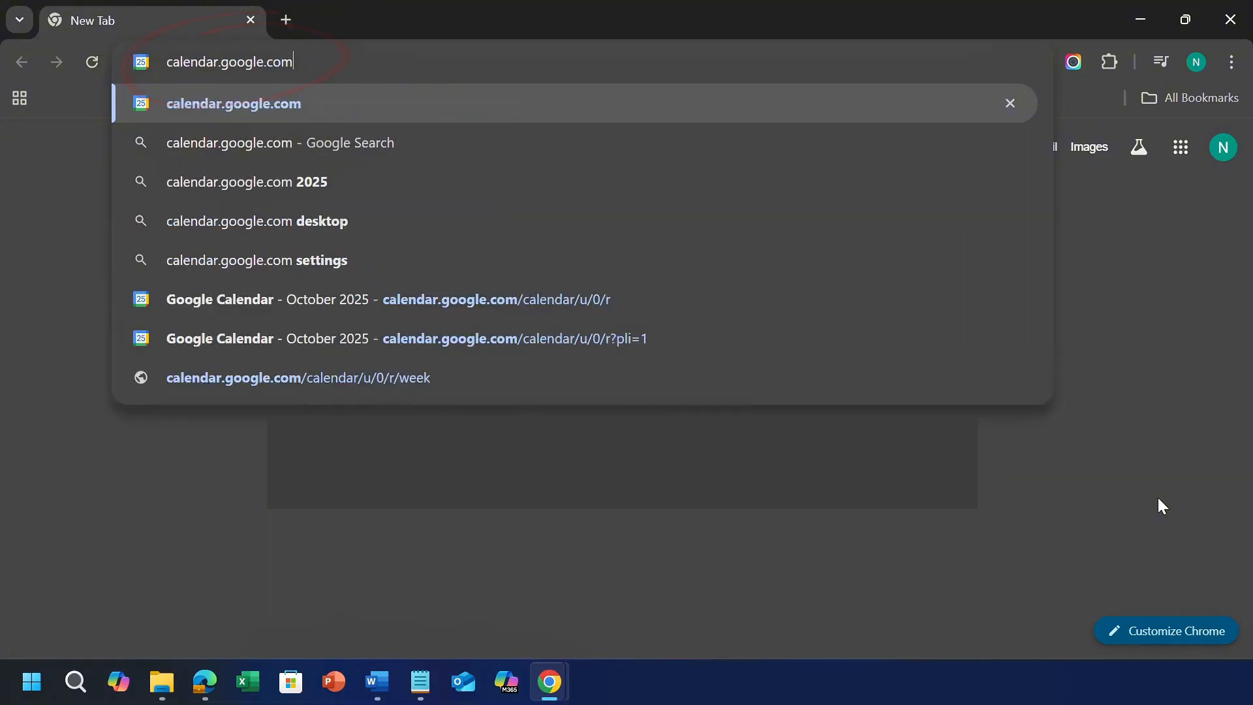
pyautogui.press('Return')
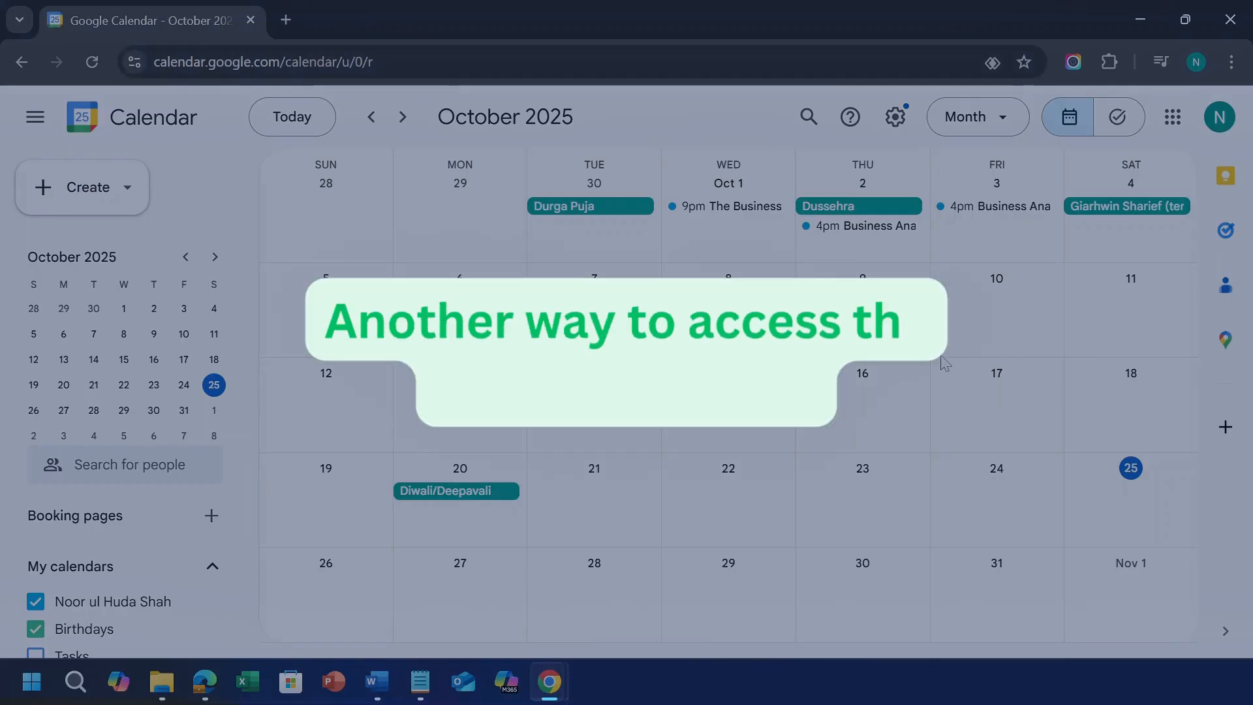
pyautogui.hotkey('ctrl', 't')
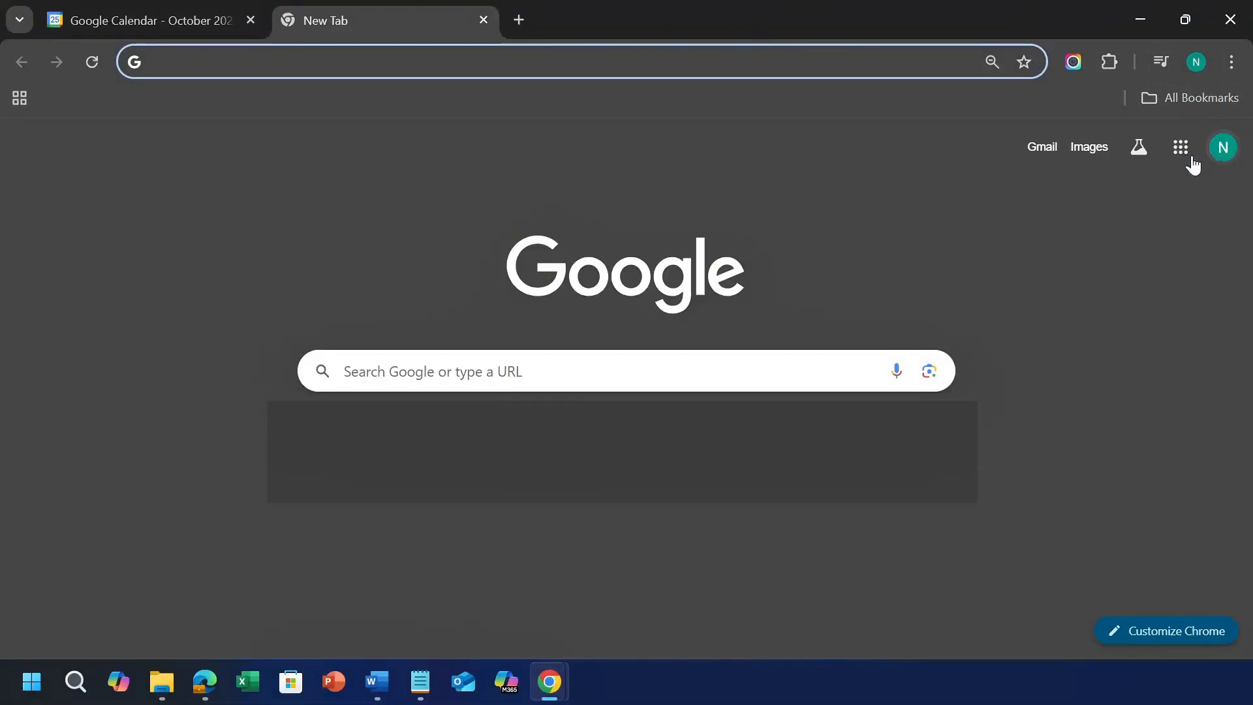
pyautogui.click(1180, 150)
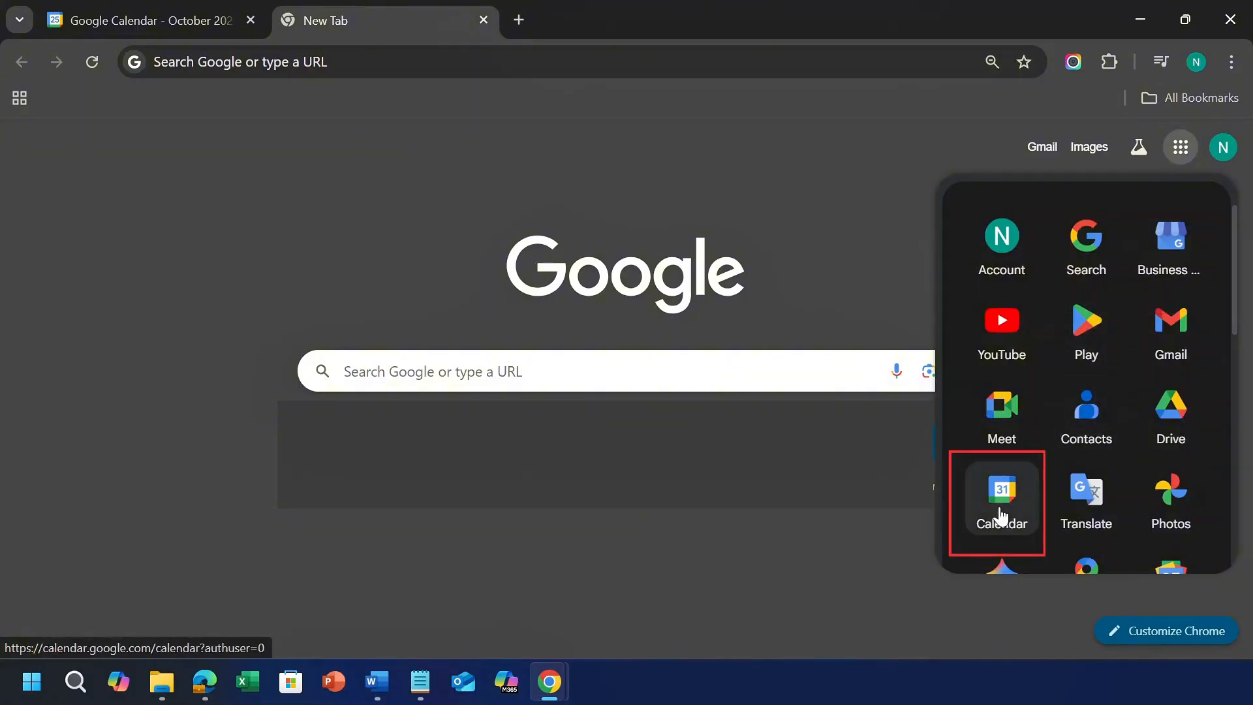
pyautogui.click(1001, 515)
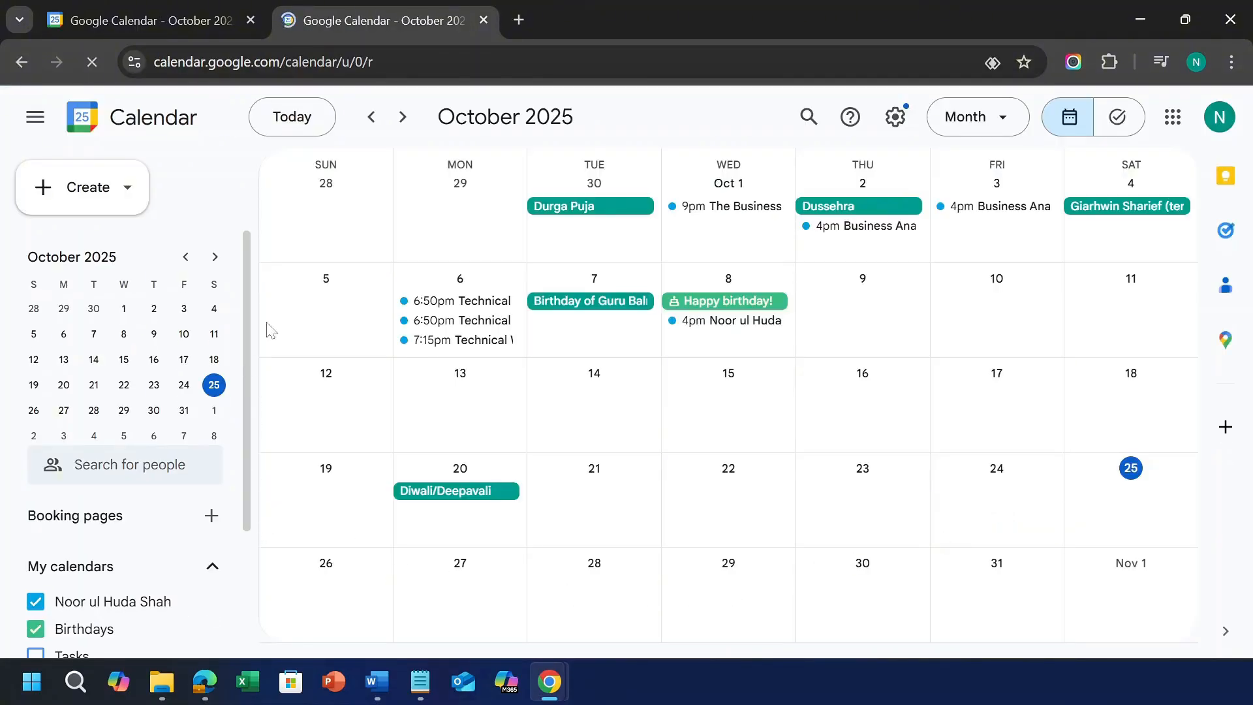
# Browse back and forward through the calendar months starting from October 2025
pyautogui.scroll(2, 975, 402)
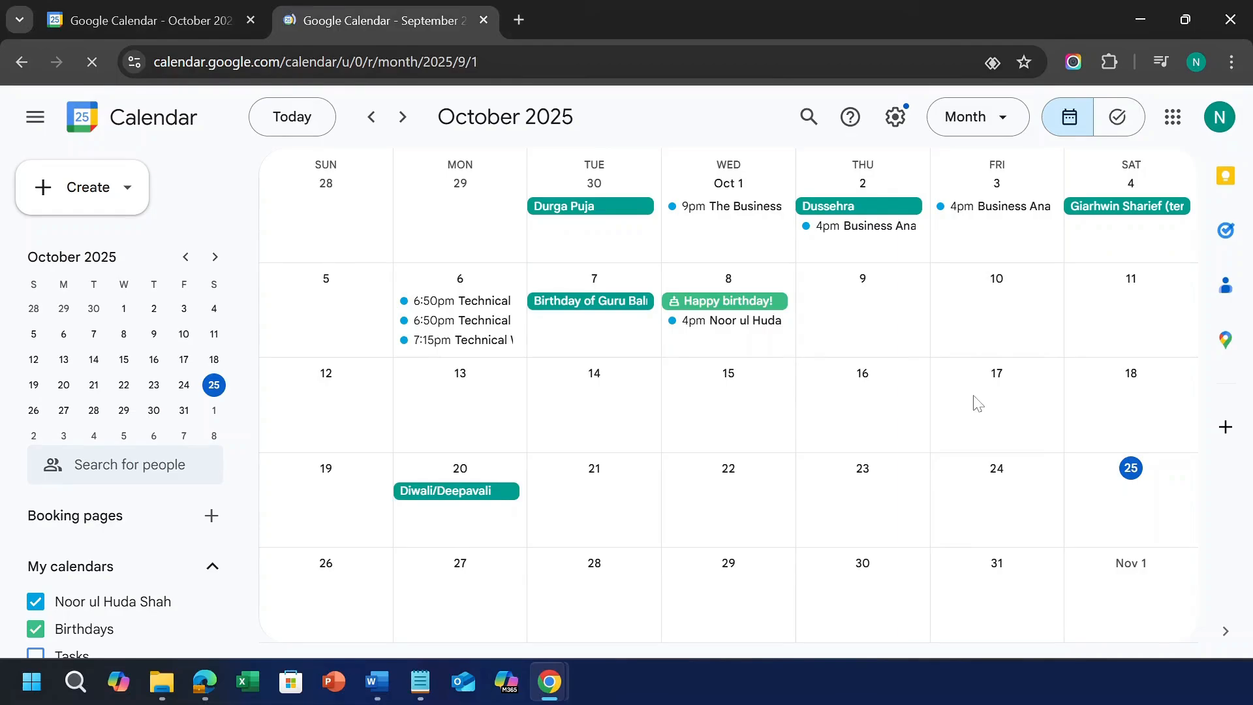
pyautogui.click(402, 117)
pyautogui.click(402, 117)
pyautogui.click(402, 117)
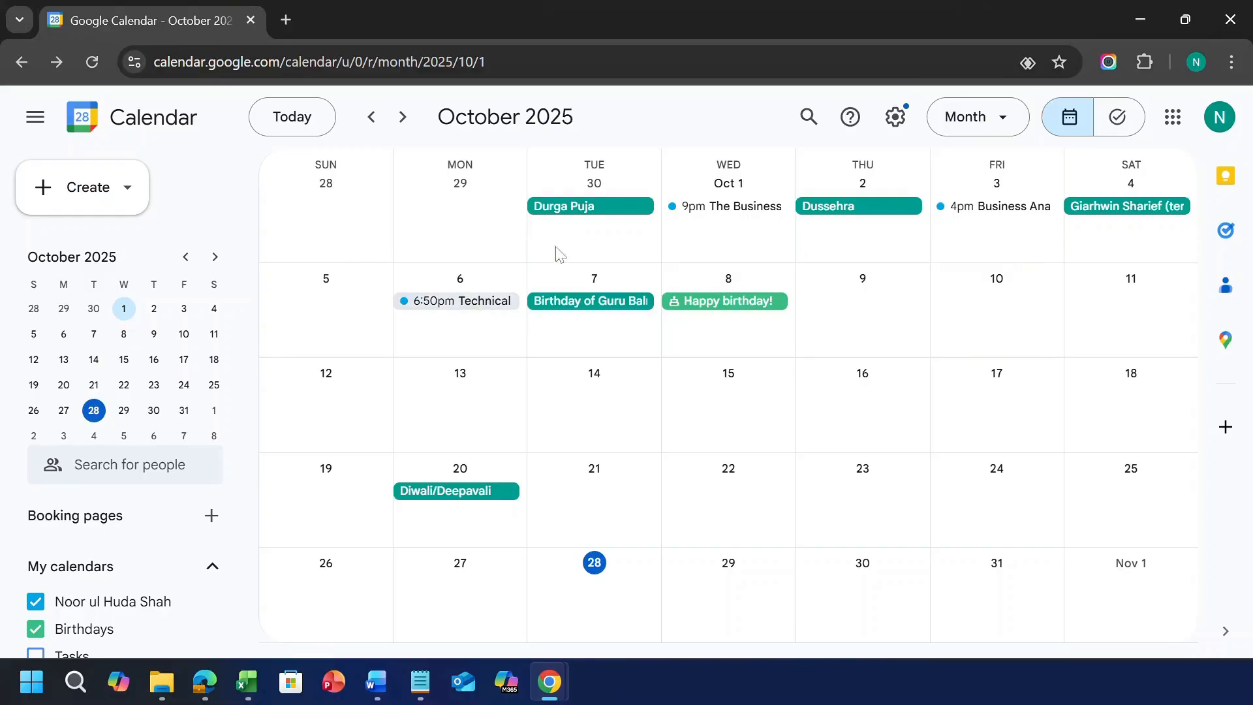
# View the calendar in the Day layout for October 1, 2025, and in the Week layout
pyautogui.click(972, 121)
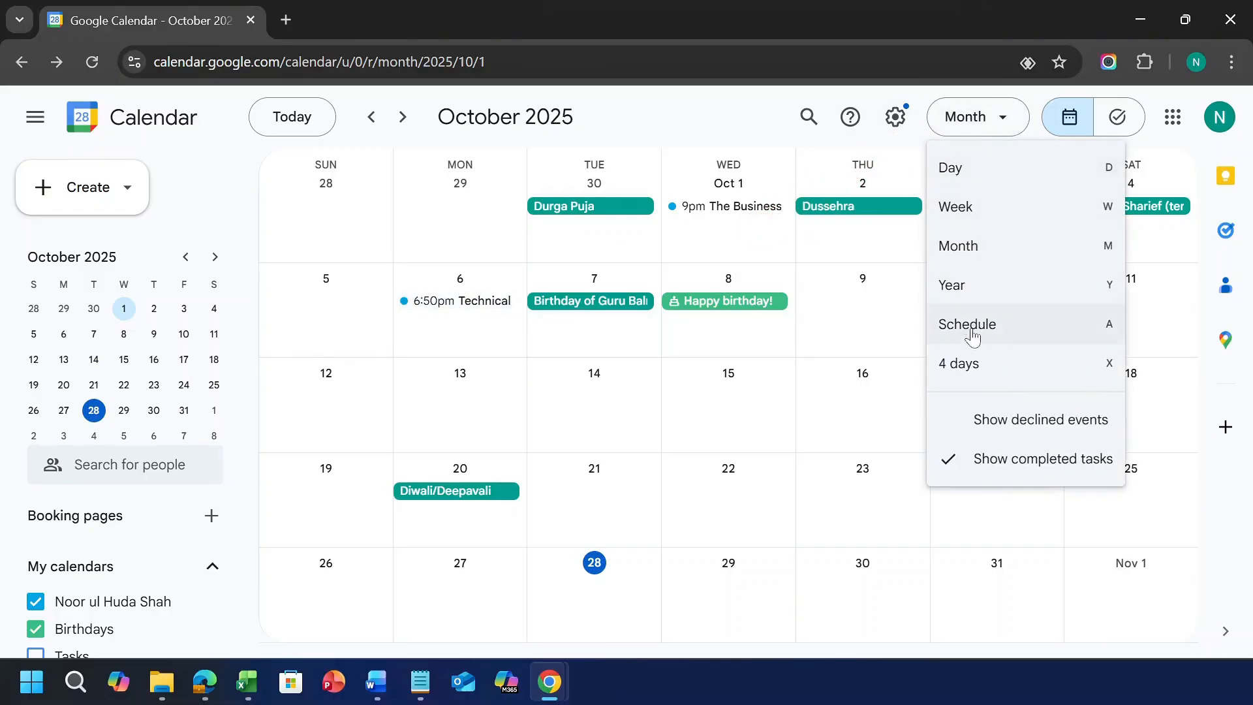
pyautogui.click(977, 175)
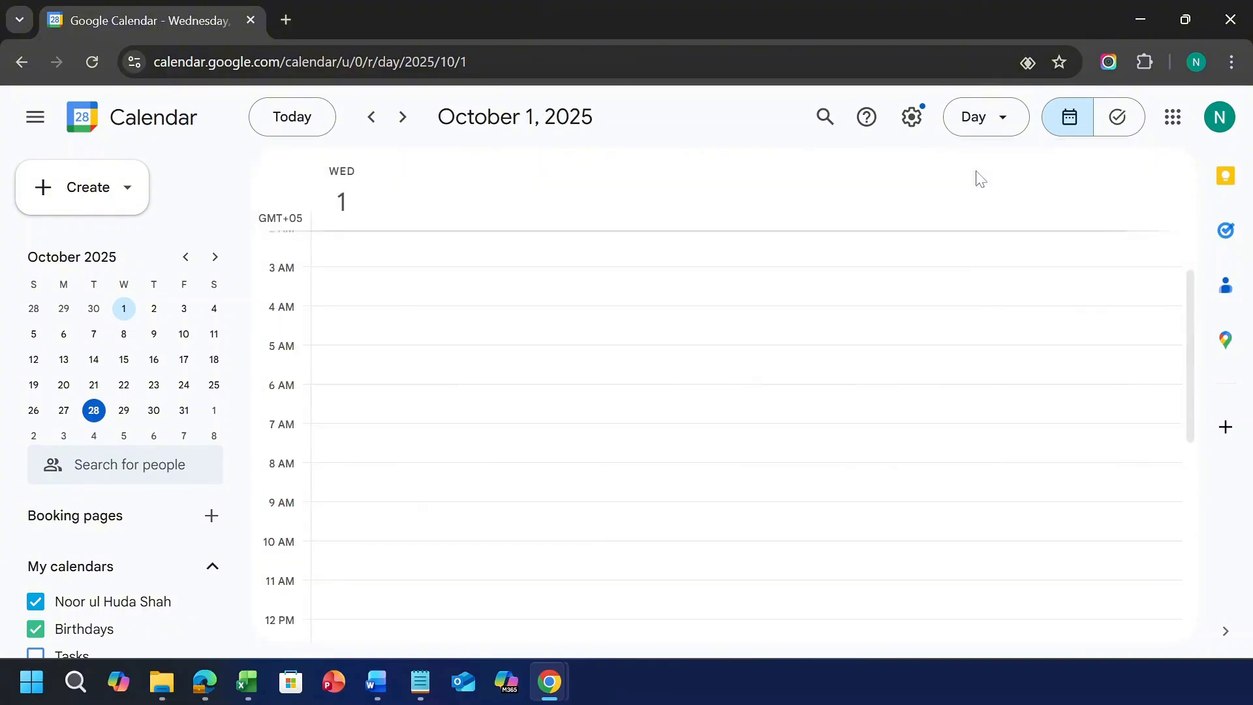
pyautogui.click(989, 122)
pyautogui.click(991, 209)
# View the calendar in the Month, Year and 4 days layouts, looking through the whole of 2025 in Year
pyautogui.click(987, 131)
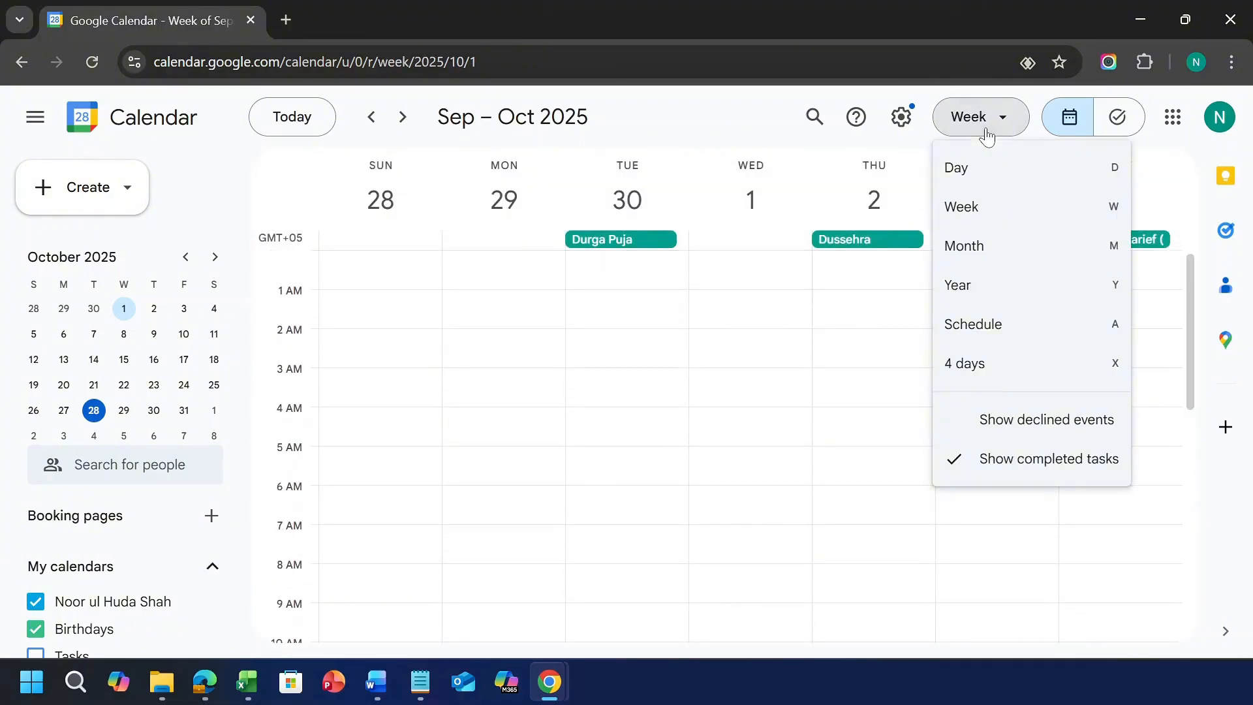
pyautogui.click(973, 246)
pyautogui.click(1015, 134)
pyautogui.click(984, 284)
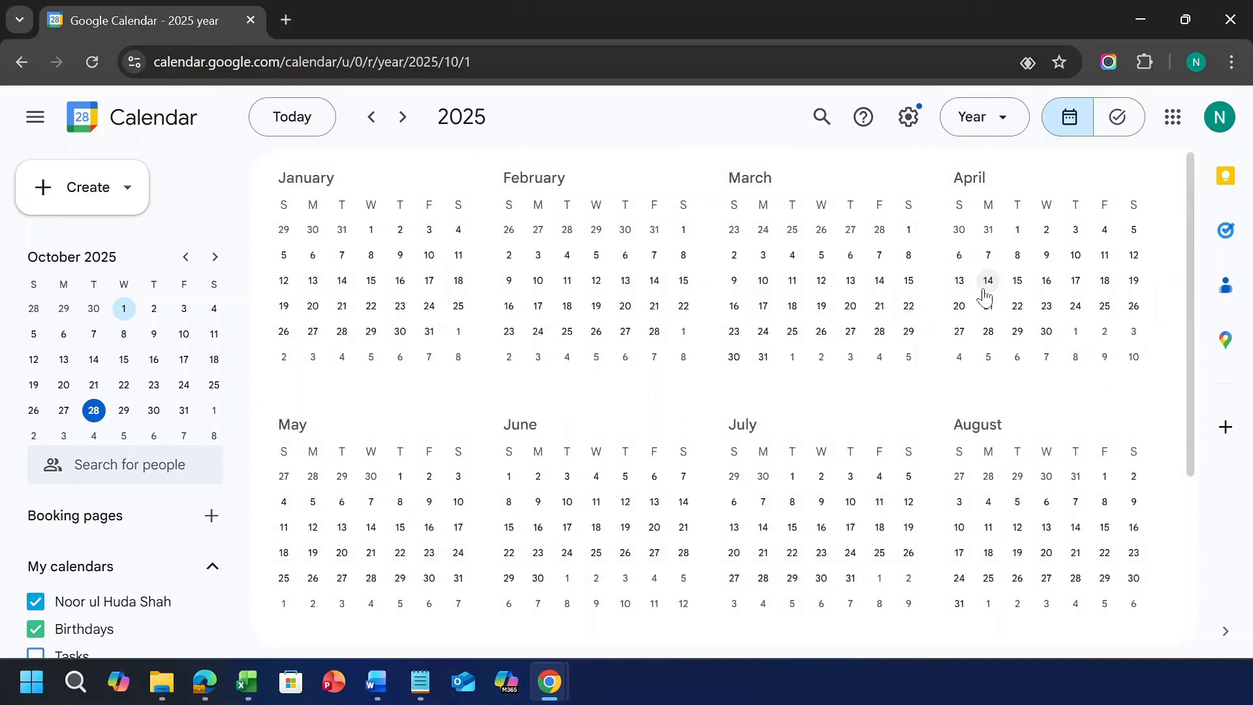
pyautogui.scroll(-4, 980, 332)
pyautogui.scroll(4, 899, 307)
pyautogui.click(978, 116)
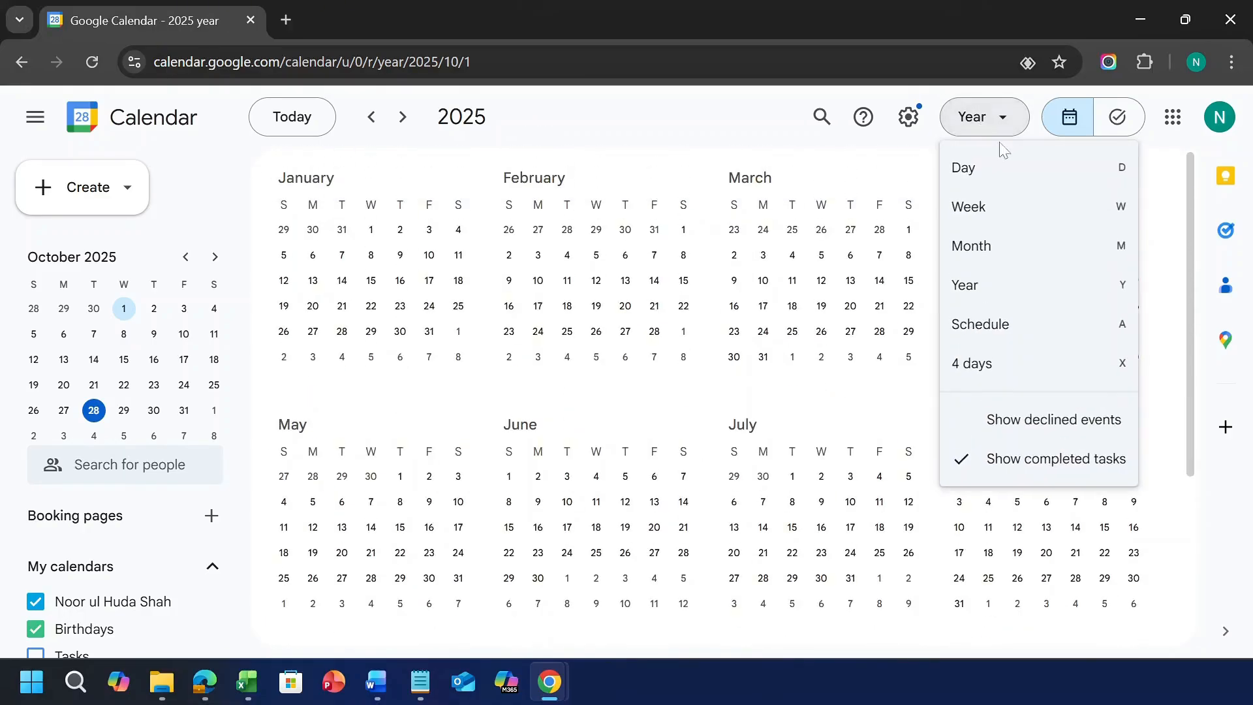
pyautogui.click(1040, 363)
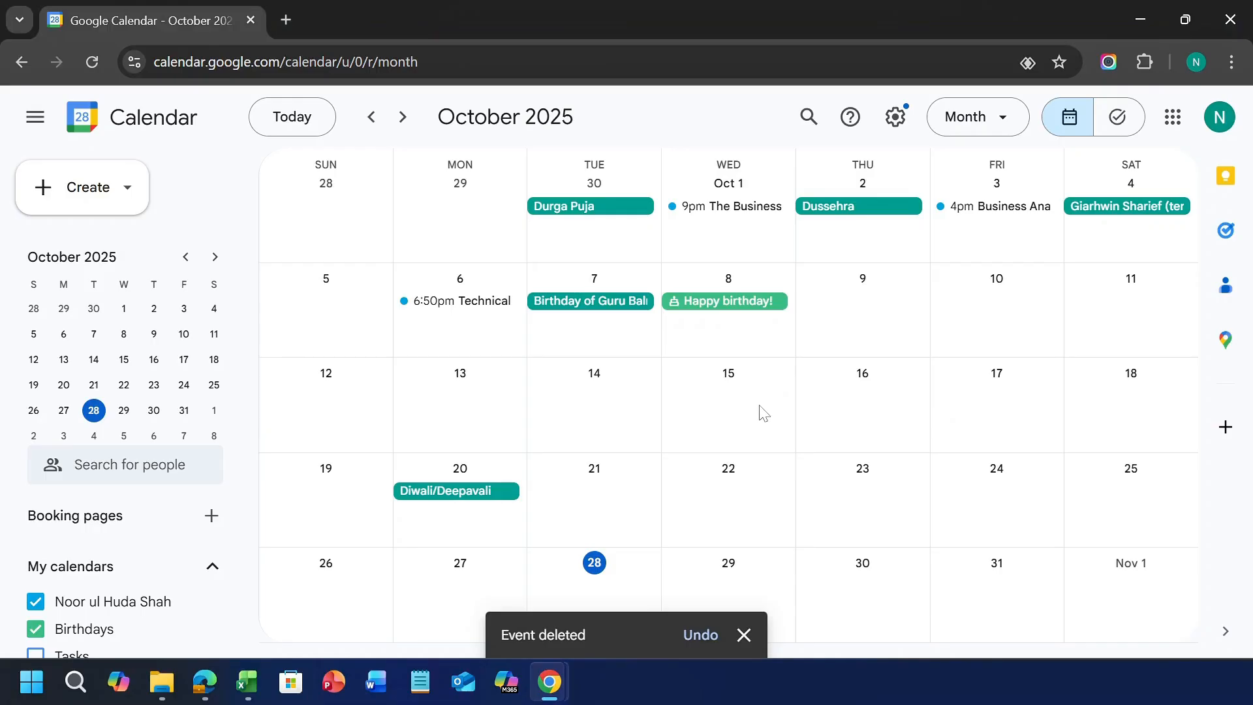
# Start a new entry on Wednesday, October 15, check its Task options and task lists, and return it to the Event type
pyautogui.click(758, 411)
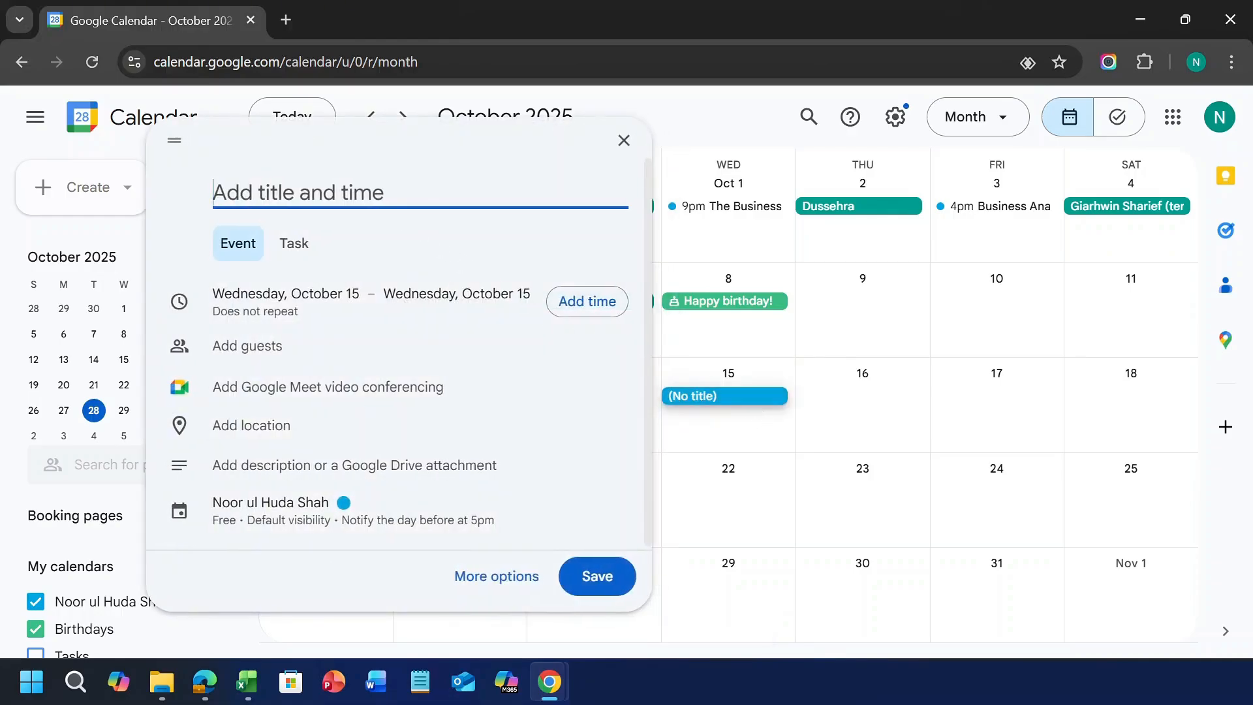
pyautogui.click(302, 245)
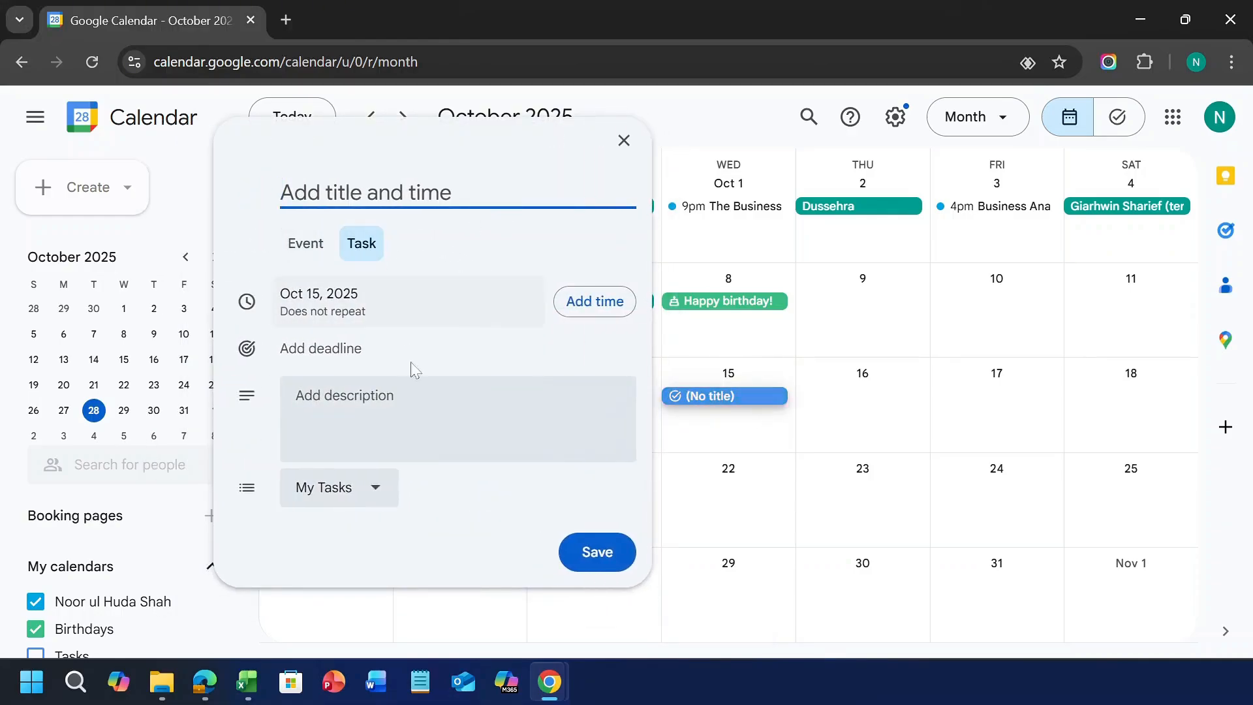
pyautogui.click(356, 489)
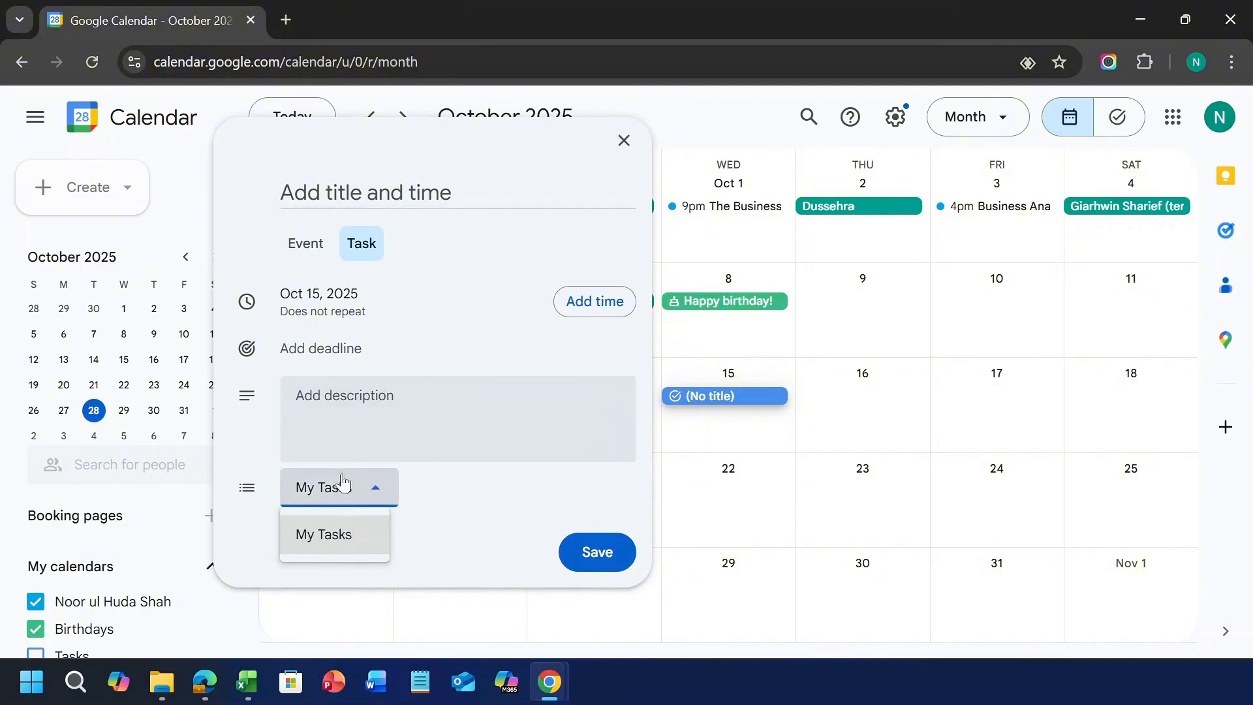
pyautogui.click(313, 241)
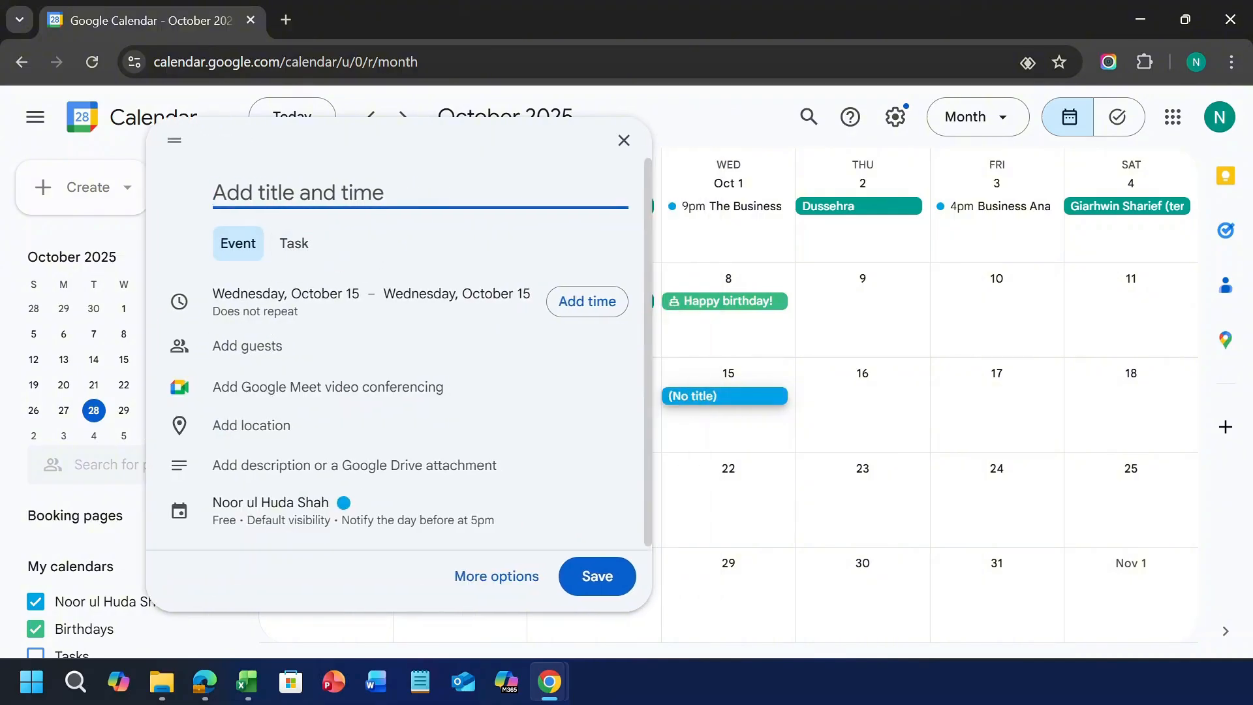
# Title the October 15 event "Dinner with" plus the guest's first name and set its start time to 9:15pm
pyautogui.write('Dinner with Mark')
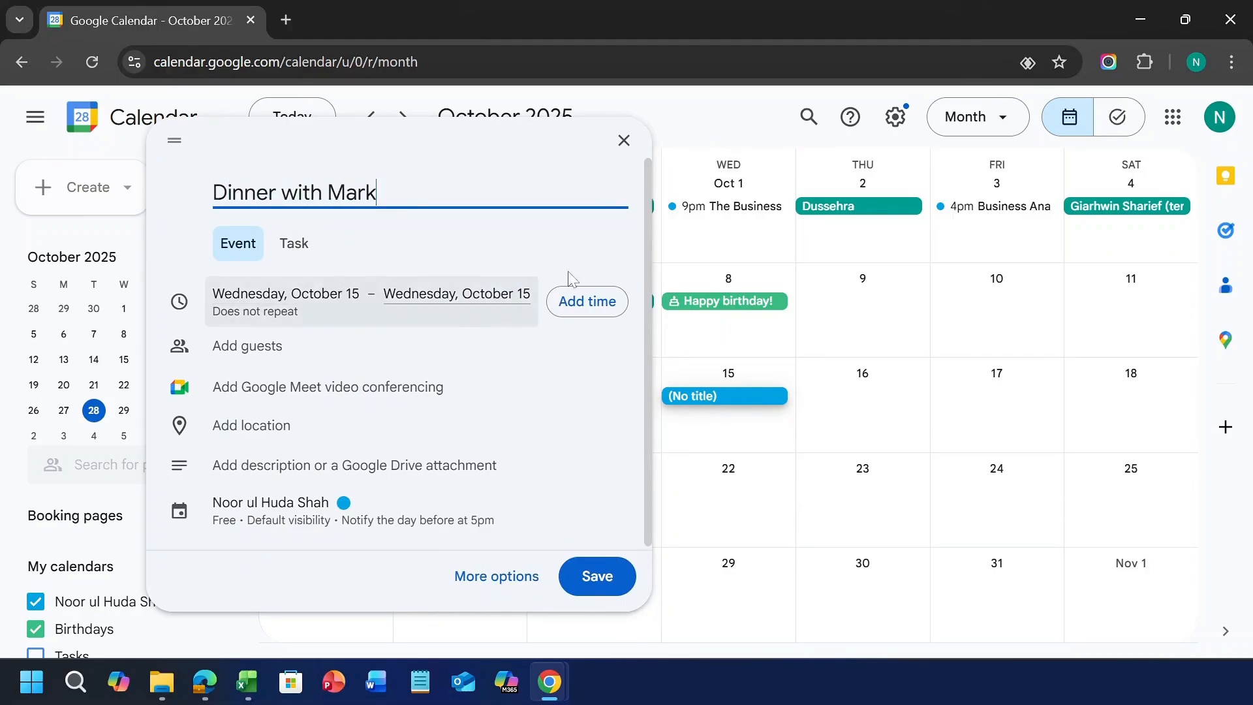
pyautogui.click(619, 312)
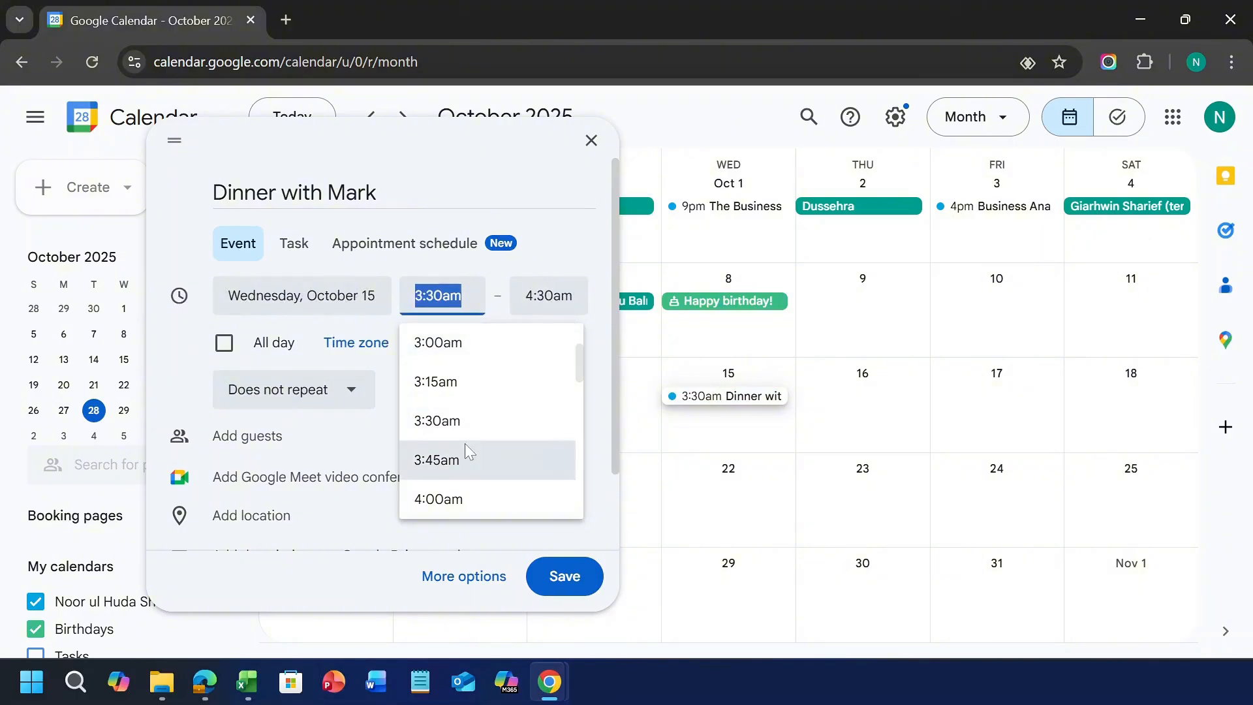
pyautogui.scroll(-20, 465, 446)
pyautogui.scroll(-14, 466, 450)
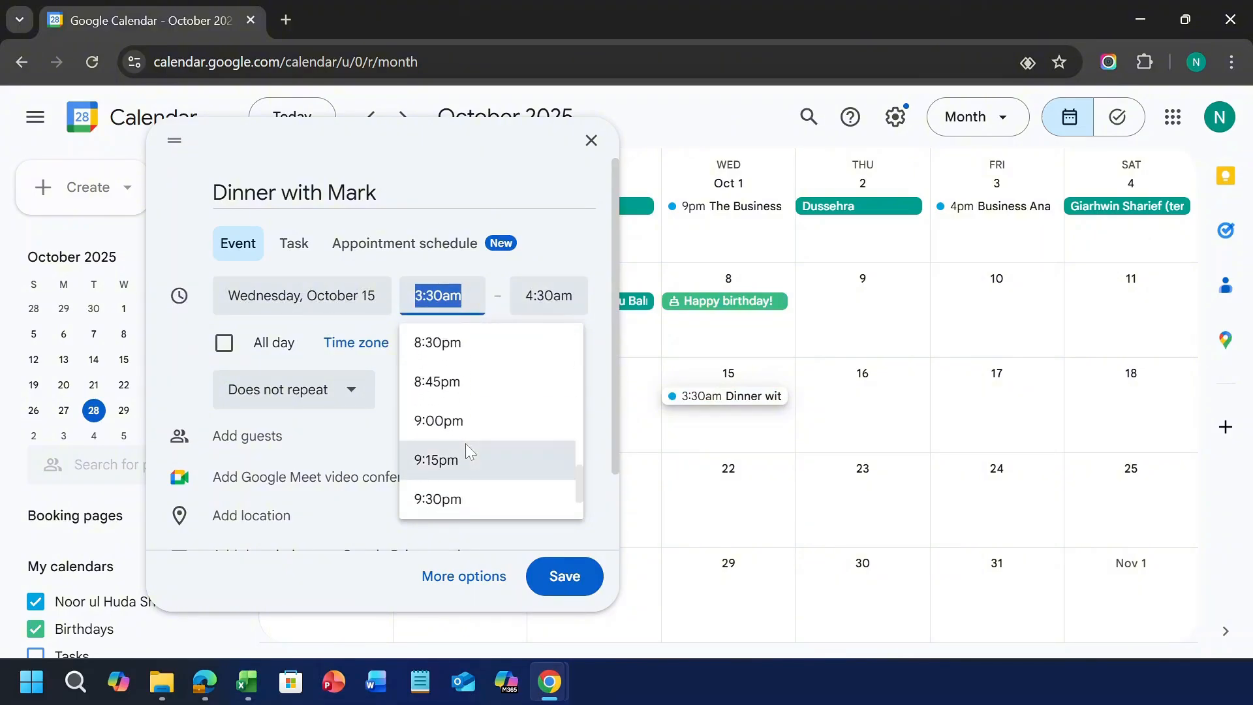
pyautogui.click(435, 358)
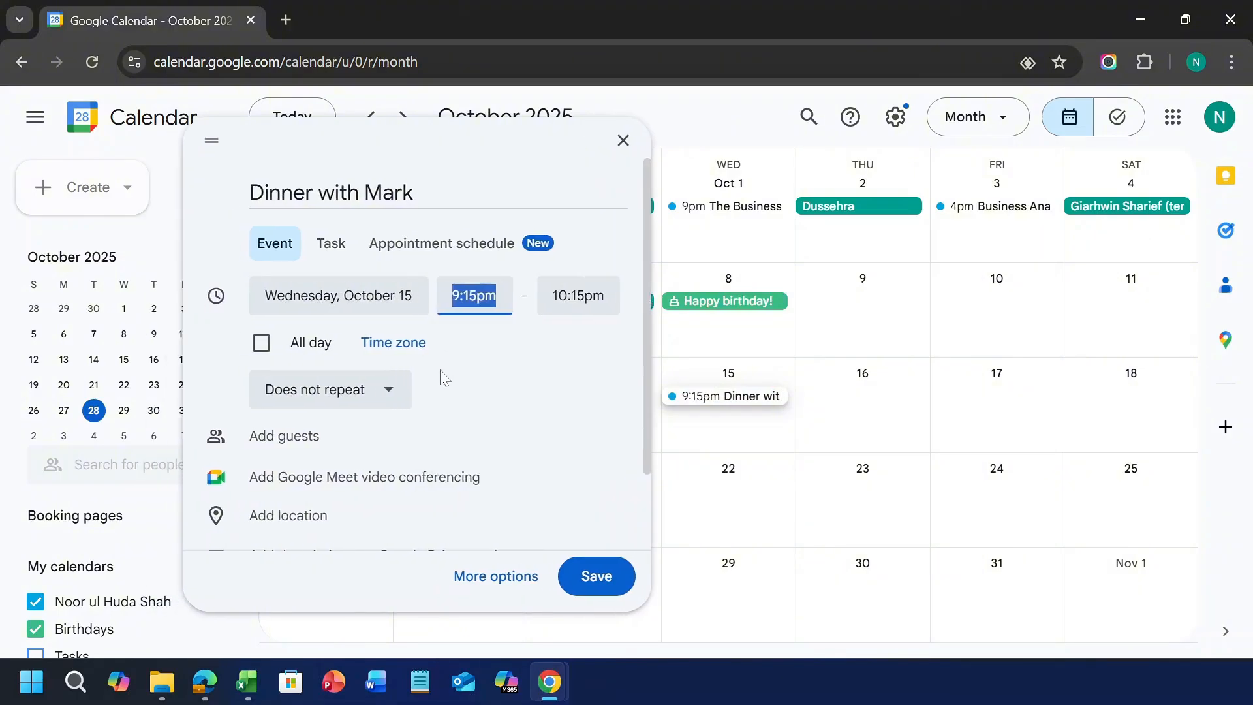
# Review the dinner event's recurrence choices, leaving it as Does not repeat, and look at its guest field and remaining options
pyautogui.click(326, 395)
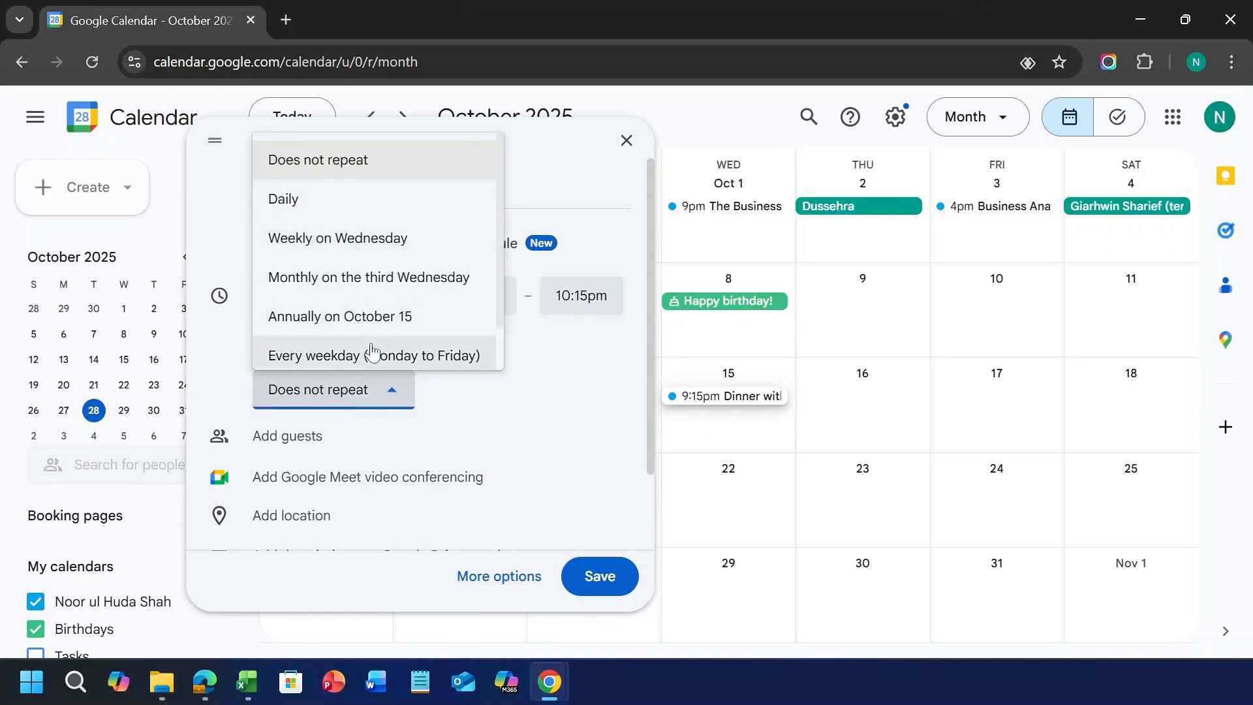
pyautogui.scroll(-1, 372, 352)
pyautogui.click(392, 392)
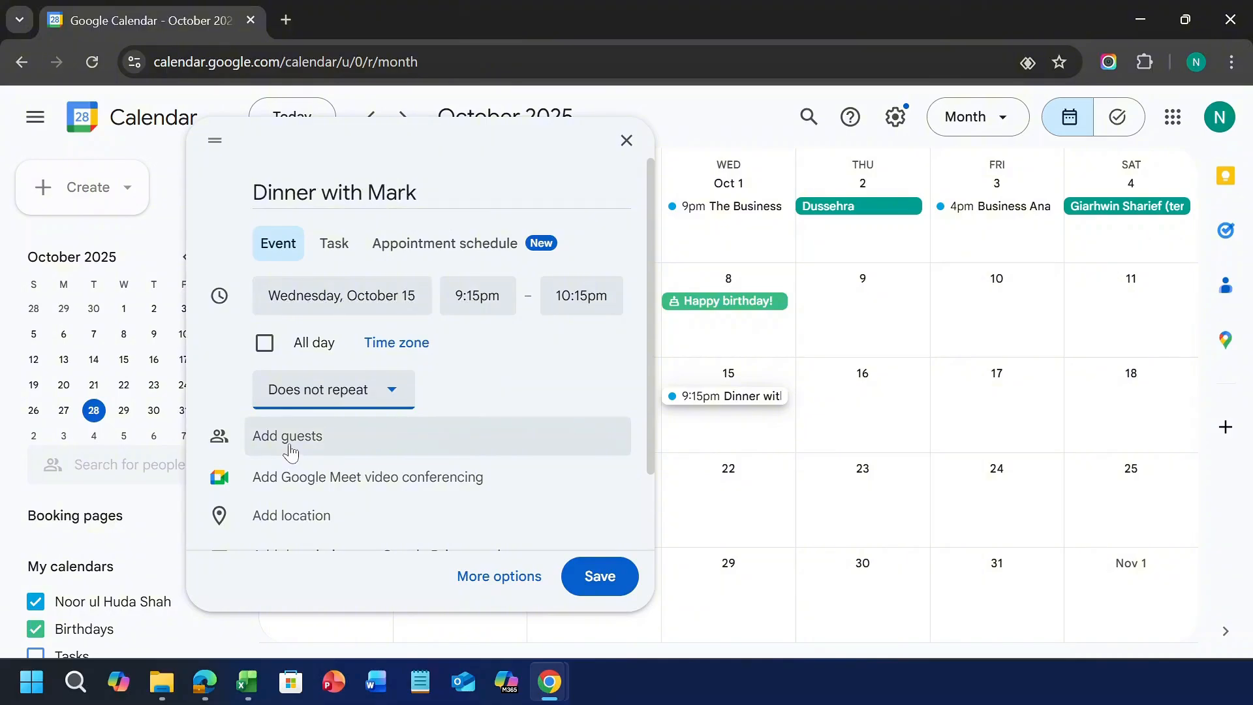
pyautogui.click(291, 448)
pyautogui.scroll(-2, 476, 412)
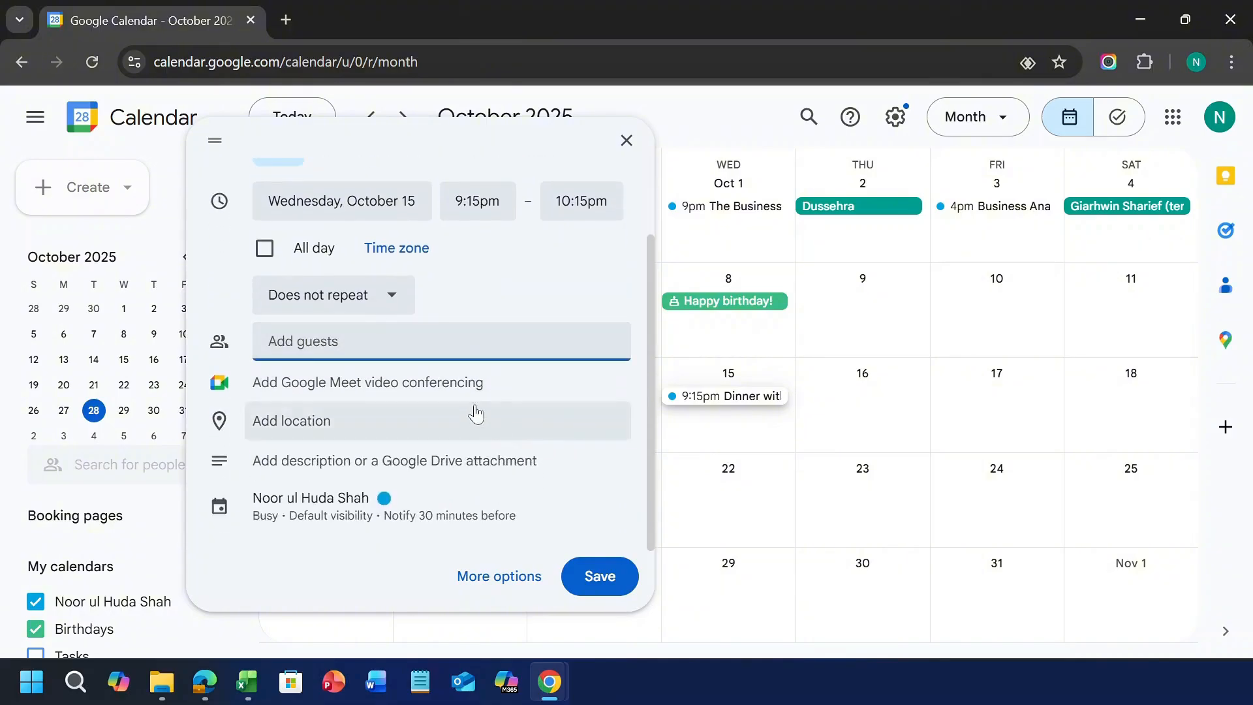
# Try adding Google Meet video conferencing to the dinner event, remove it again, and save the event
pyautogui.click(473, 385)
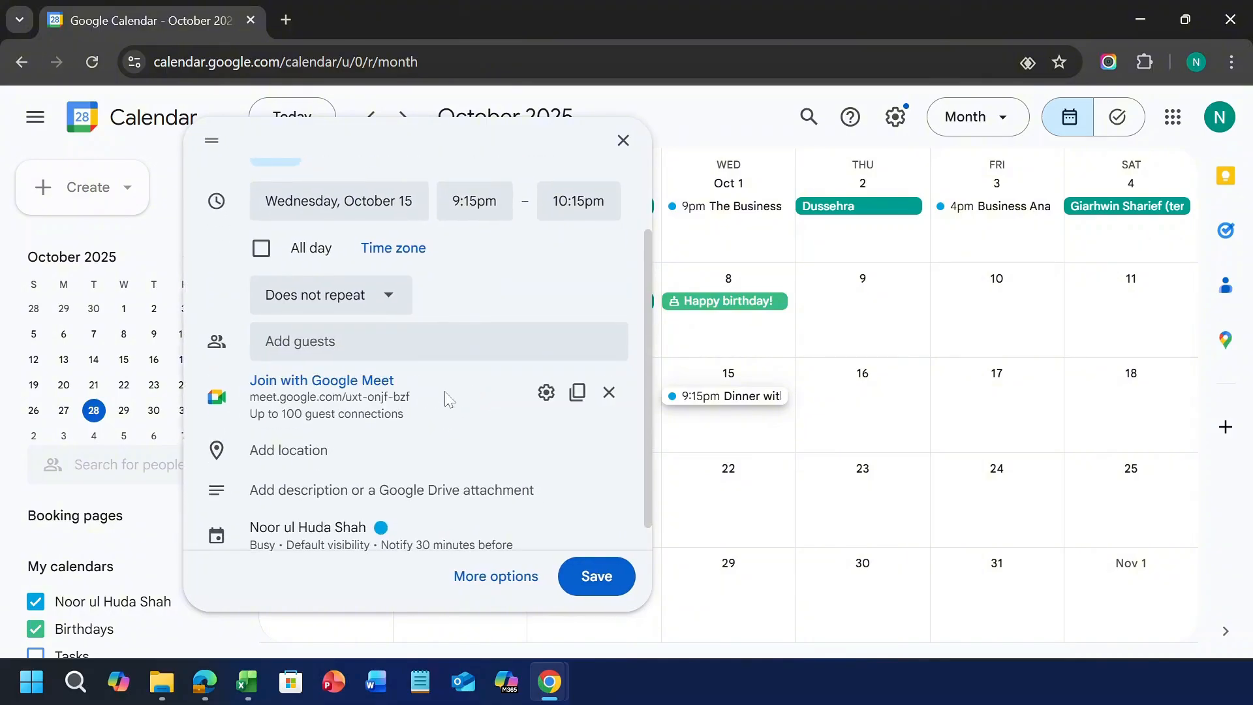
pyautogui.click(608, 392)
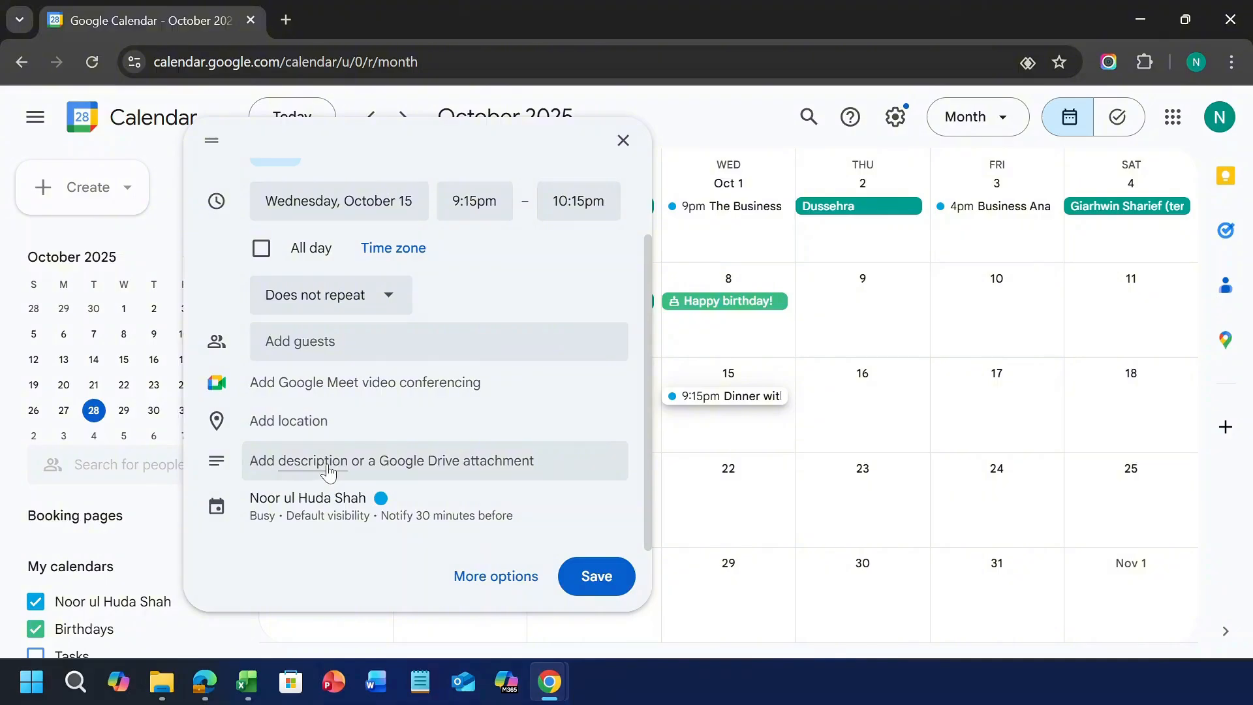
pyautogui.click(575, 578)
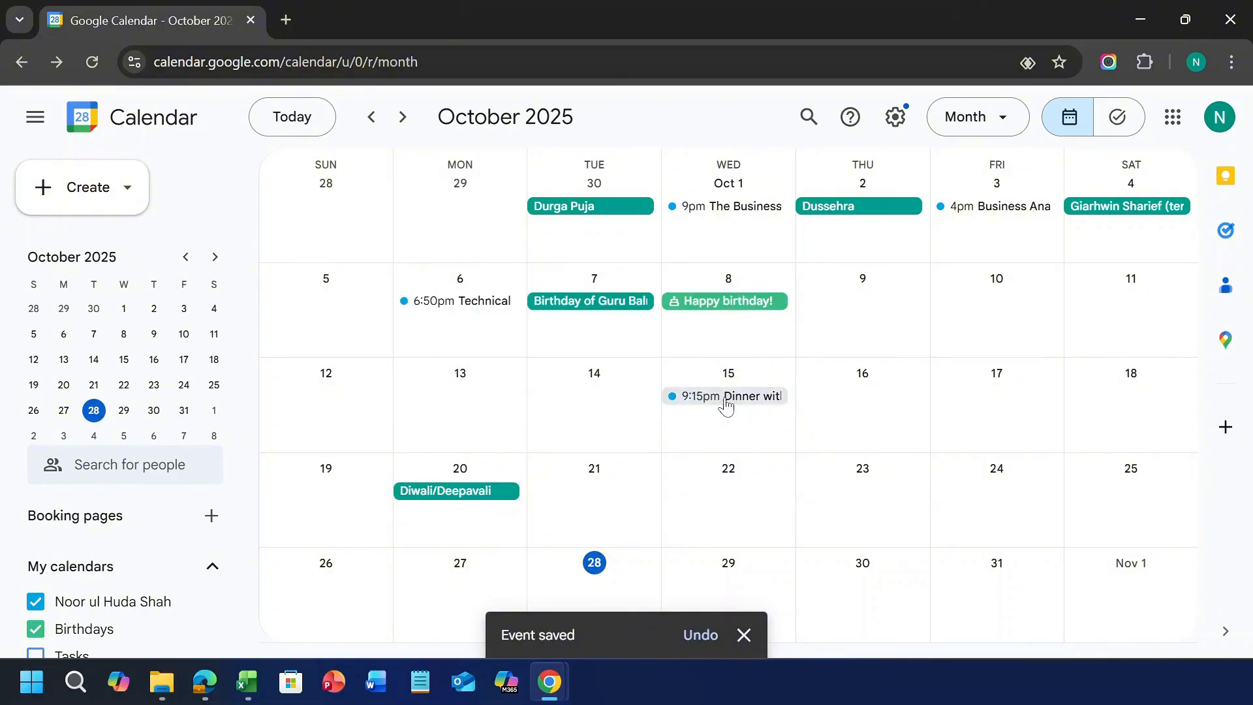
pyautogui.click(91, 207)
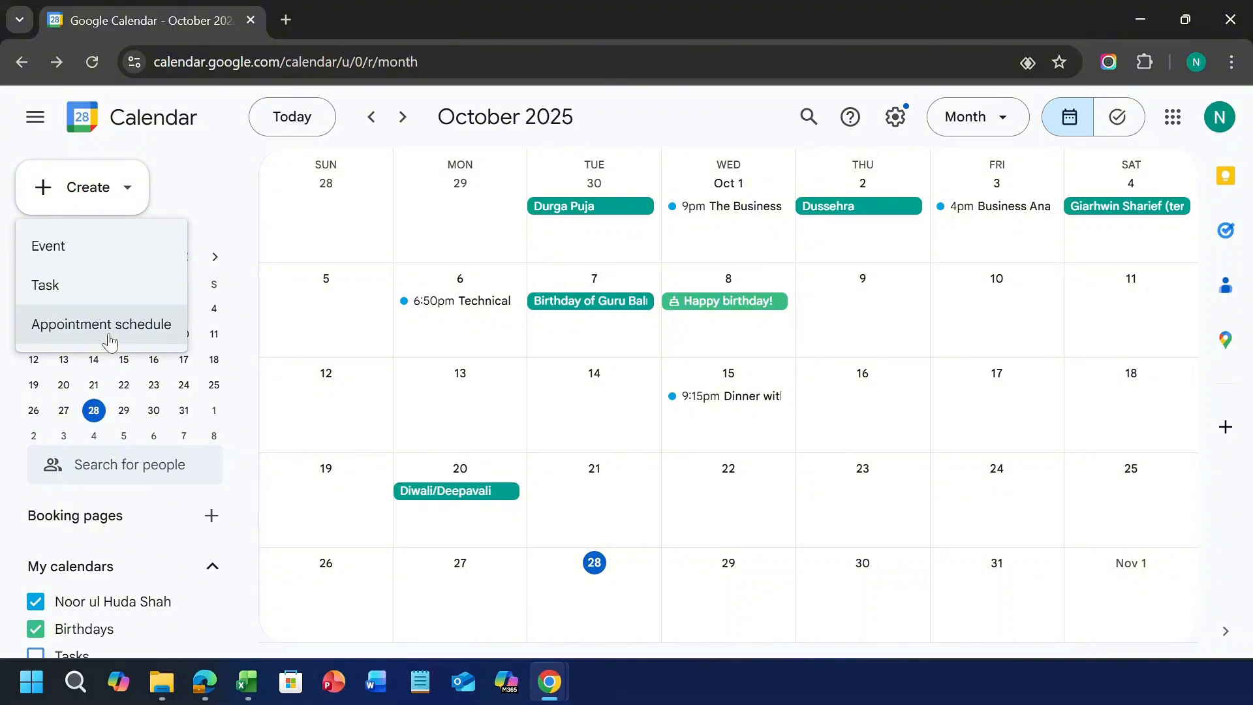
pyautogui.click(50, 247)
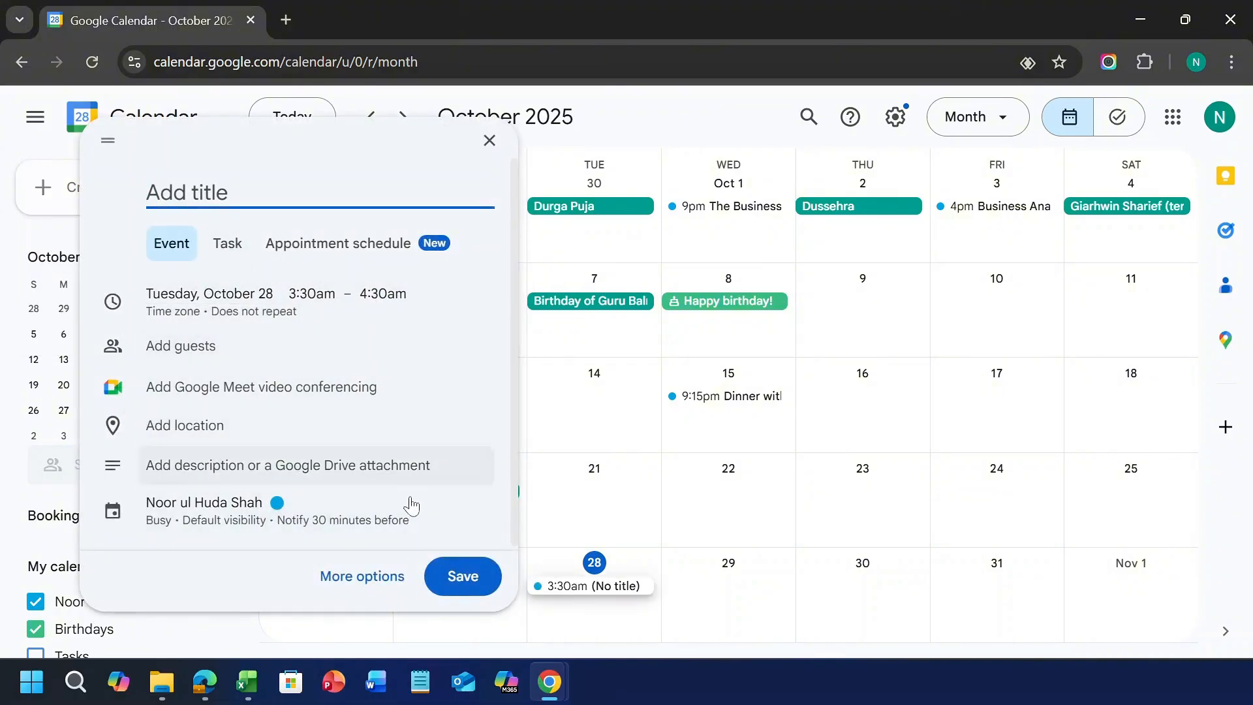
pyautogui.click(489, 141)
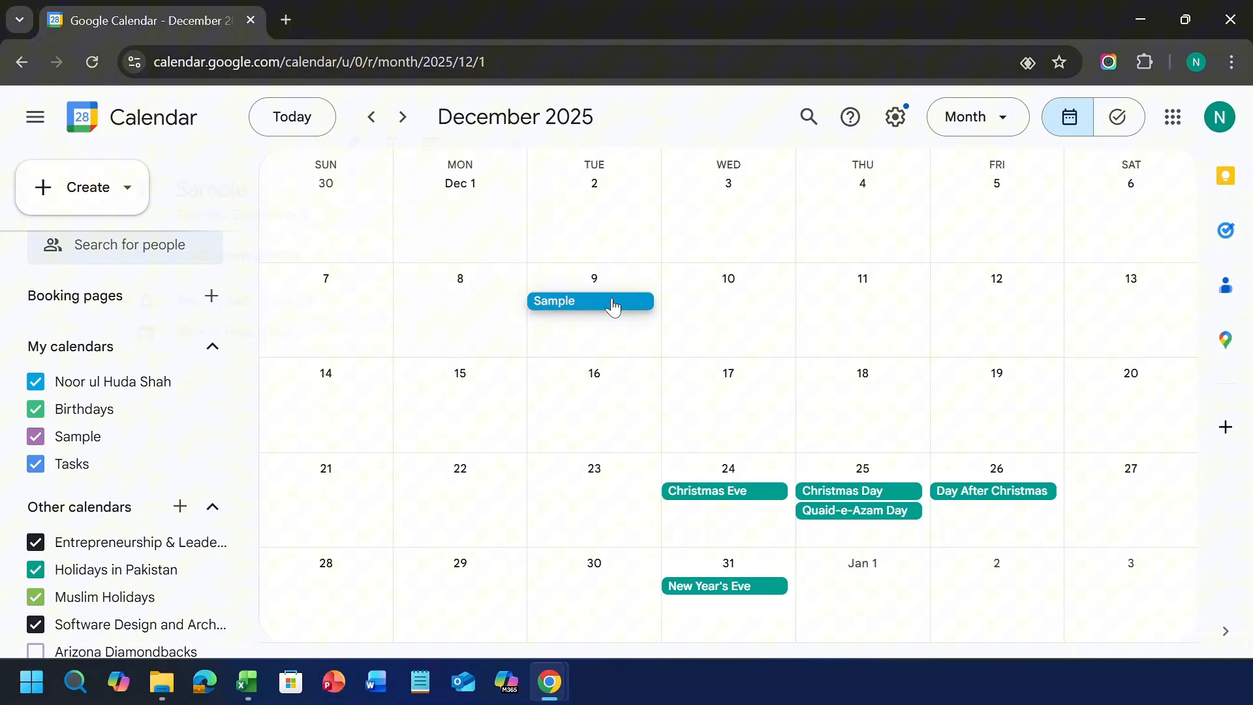
# Edit the all-day "Sample" event on December 9, 2025, set its end date to Dec 11, 2025, and save it
pyautogui.click(613, 303)
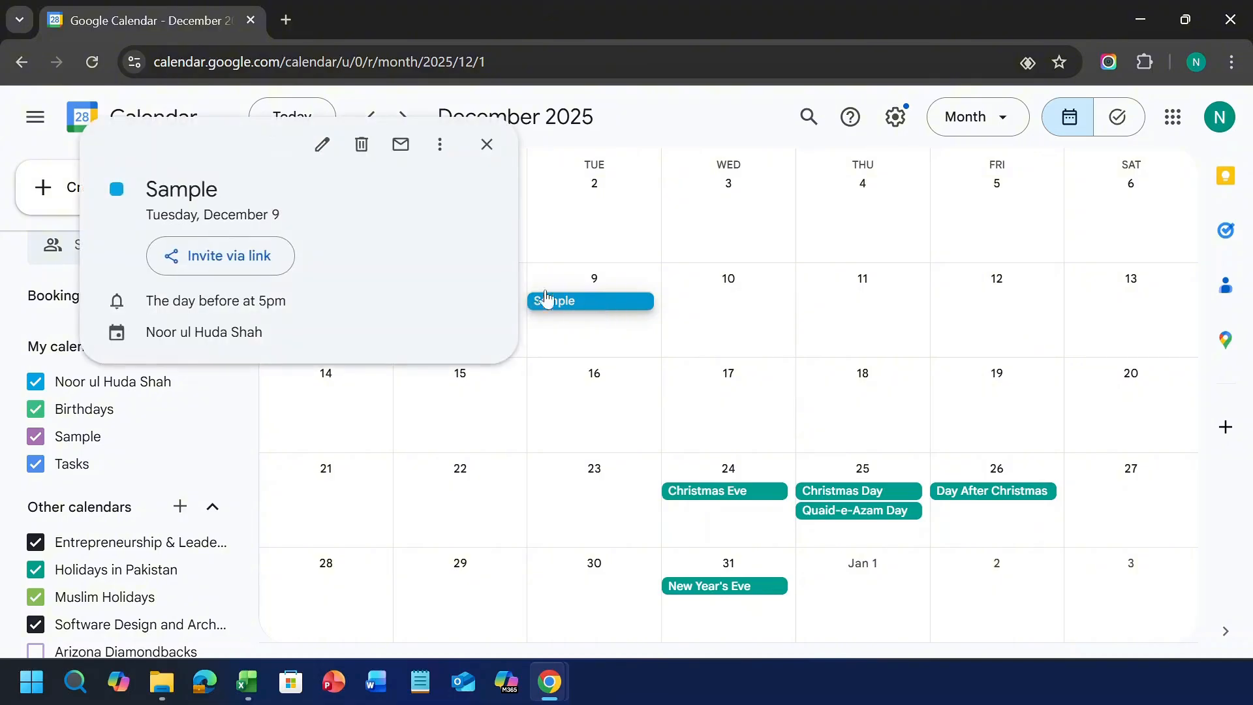
pyautogui.click(322, 145)
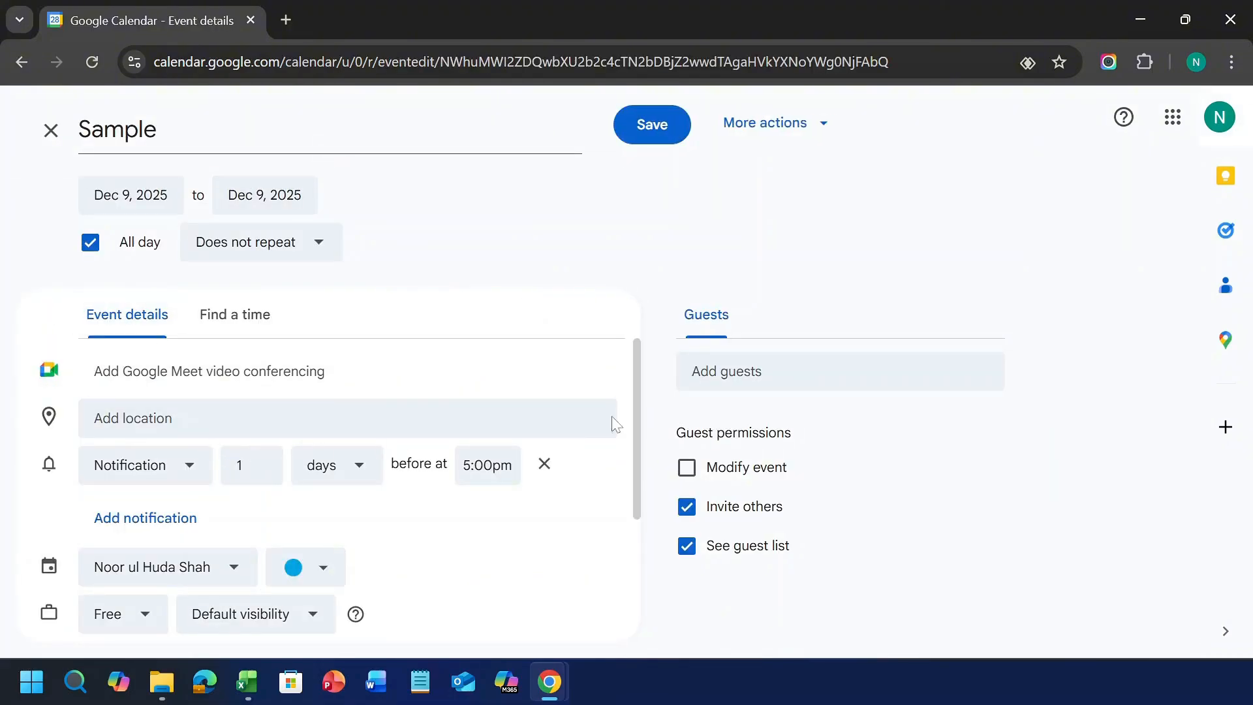
pyautogui.click(251, 242)
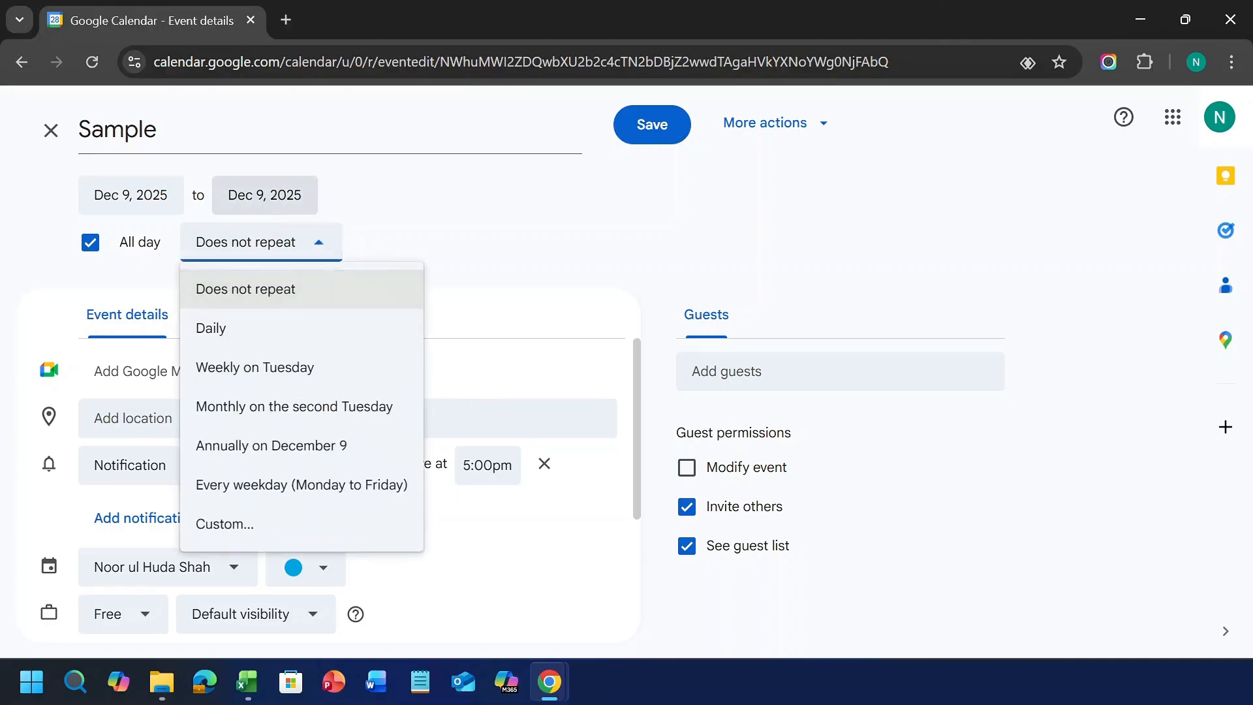
pyautogui.click(265, 194)
pyautogui.click(388, 321)
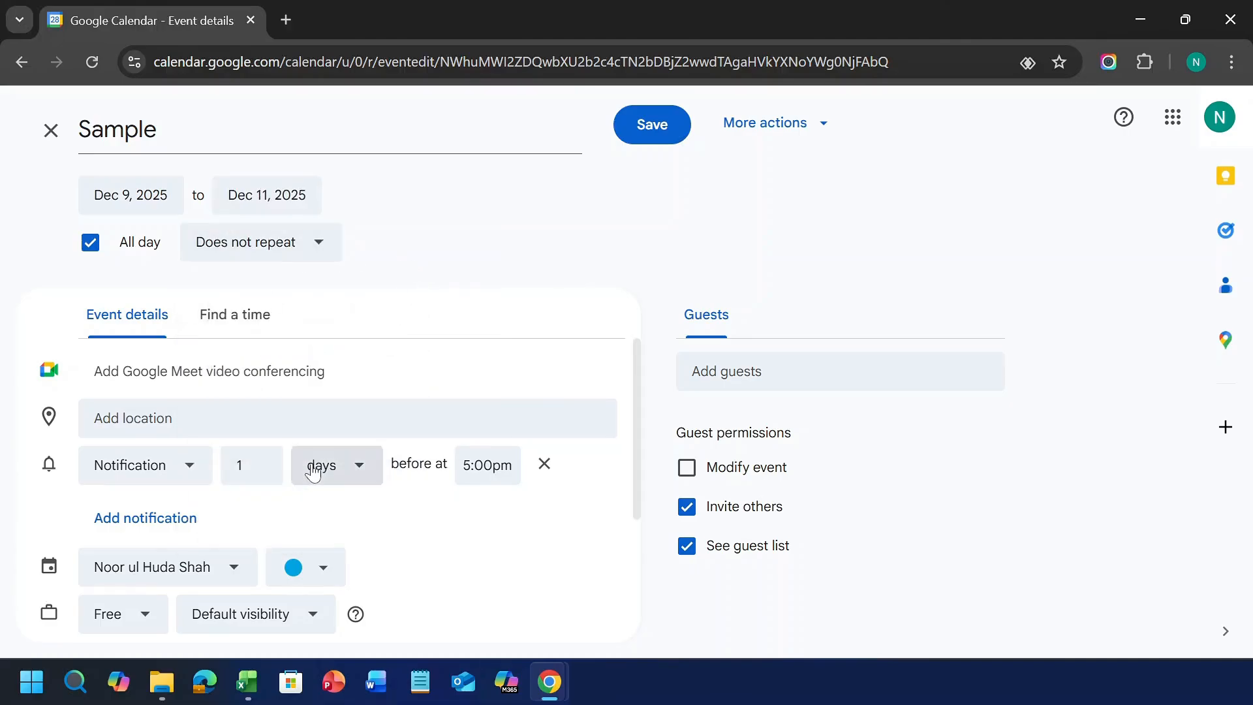
pyautogui.scroll(-3, 315, 473)
pyautogui.click(659, 139)
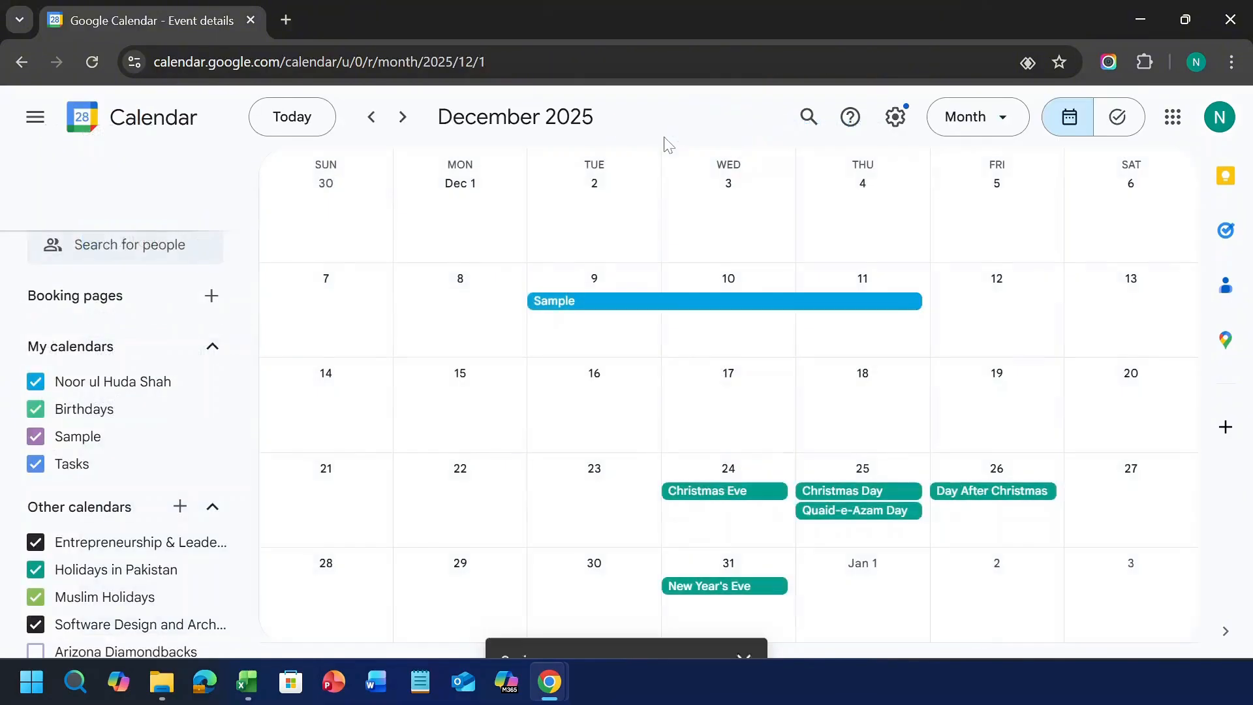
# Delete the "Sample" event spanning December 9 to 11, 2025
pyautogui.rightClick(647, 312)
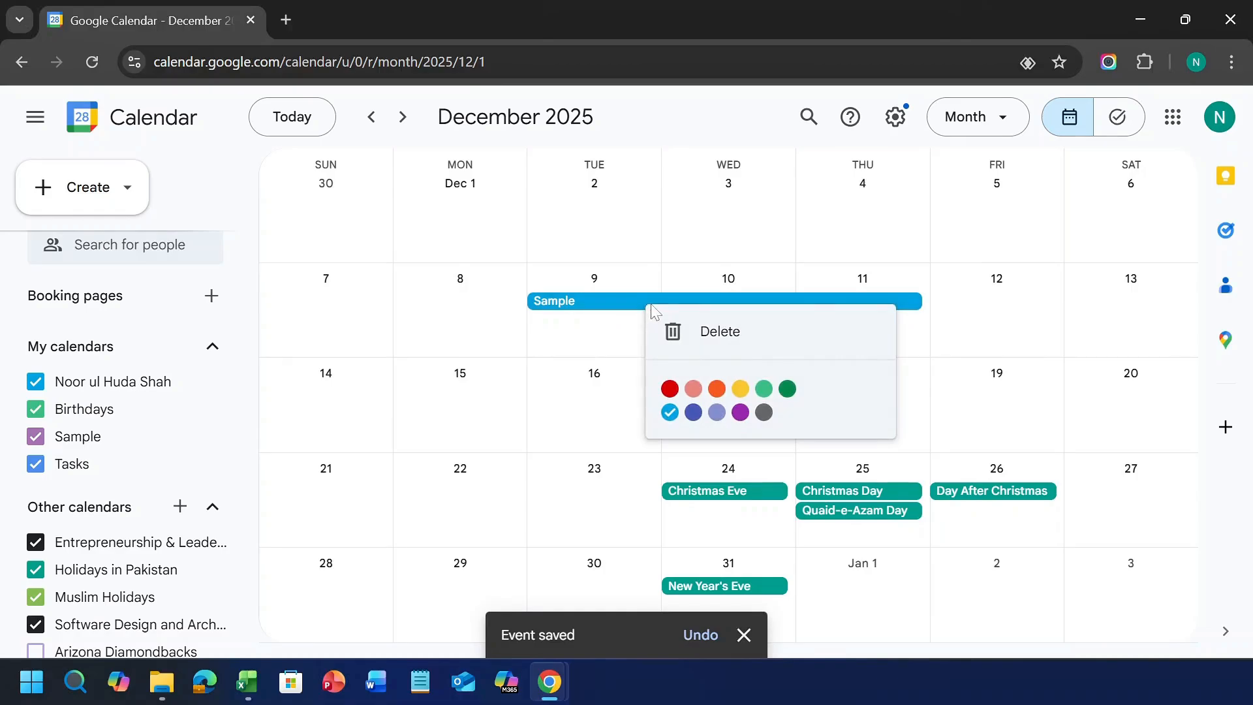
pyautogui.click(697, 334)
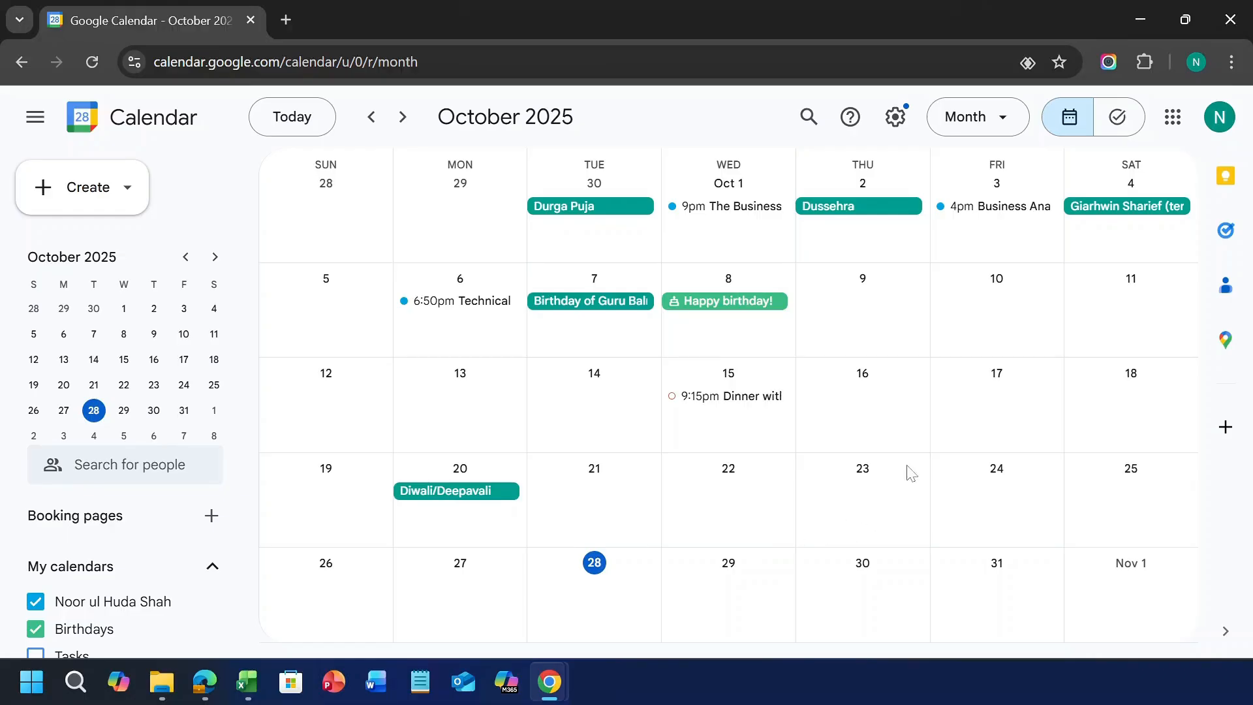
# Create a non-repeating task titled "Submit Assignment" for Oct 28, 2025 at 3:30am with the description "Submission", and save it
pyautogui.click(130, 188)
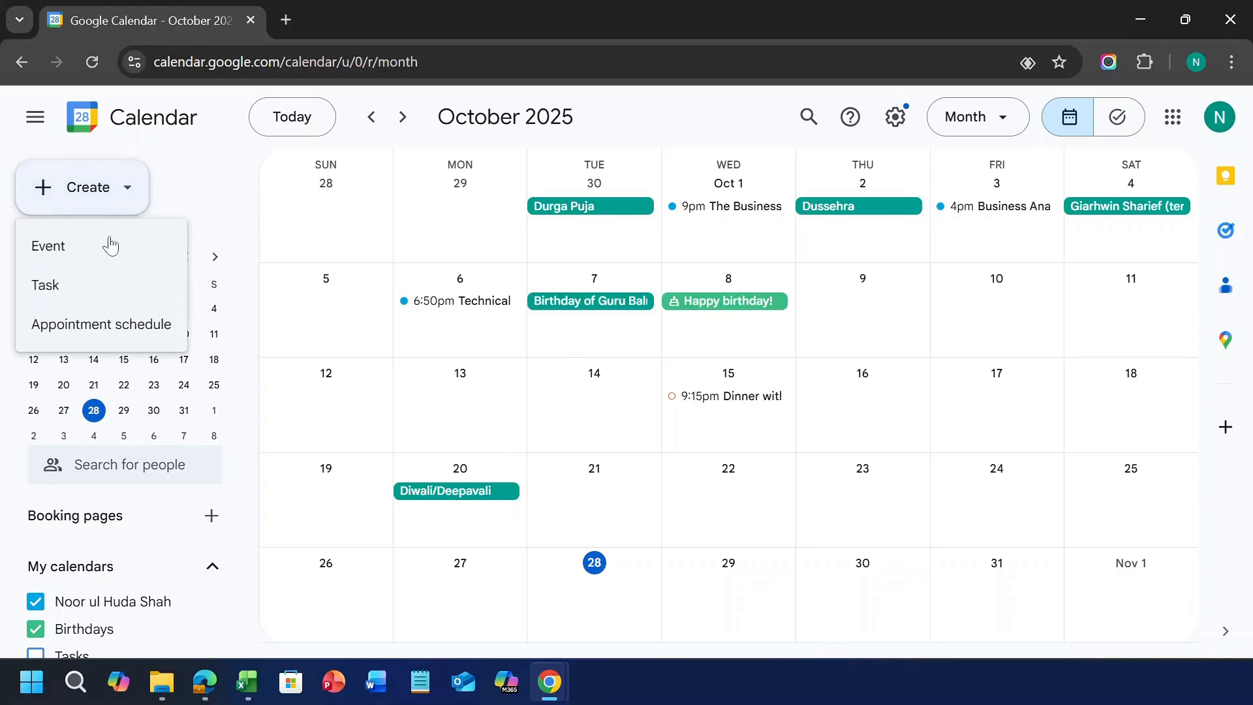
pyautogui.click(77, 288)
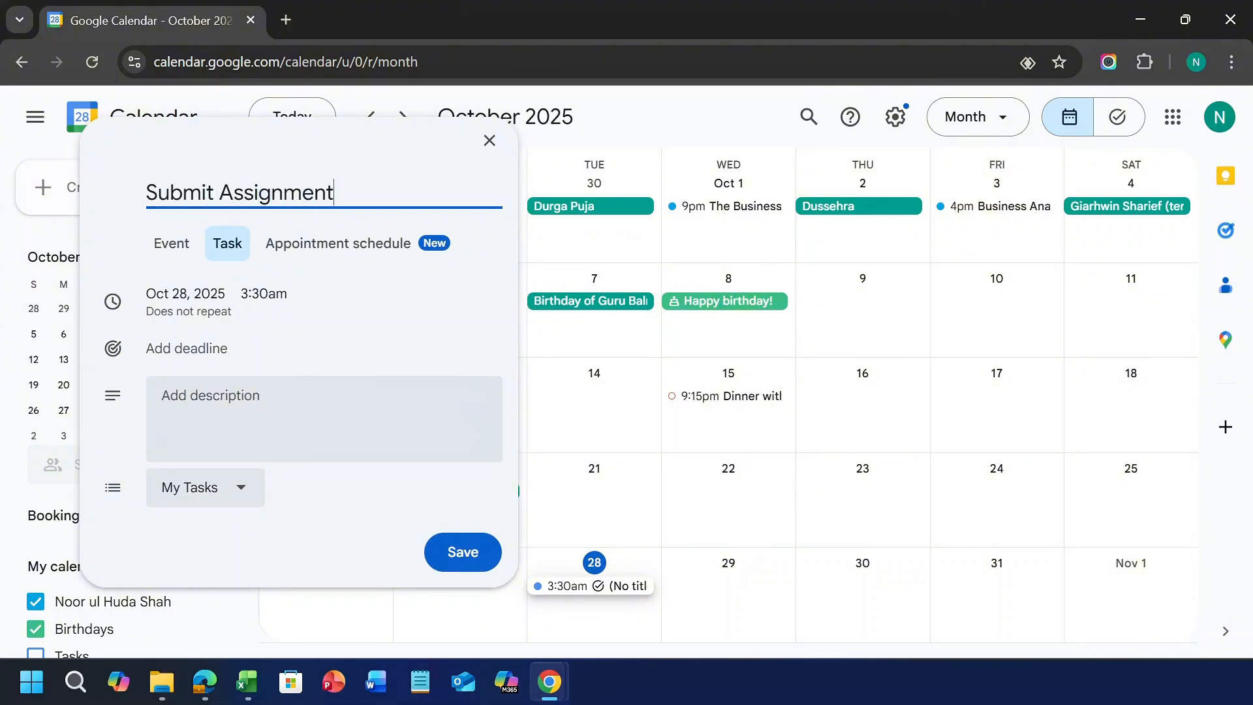
pyautogui.click(237, 307)
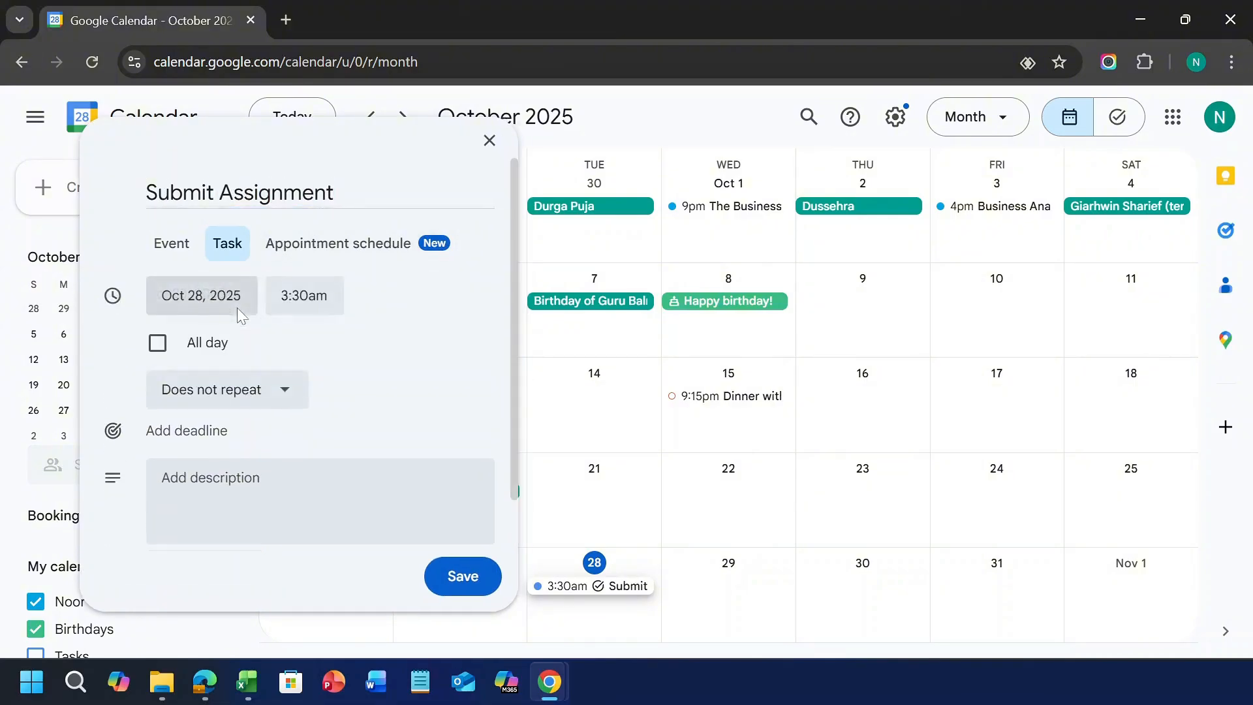
pyautogui.click(226, 390)
pyautogui.click(225, 390)
pyautogui.click(227, 491)
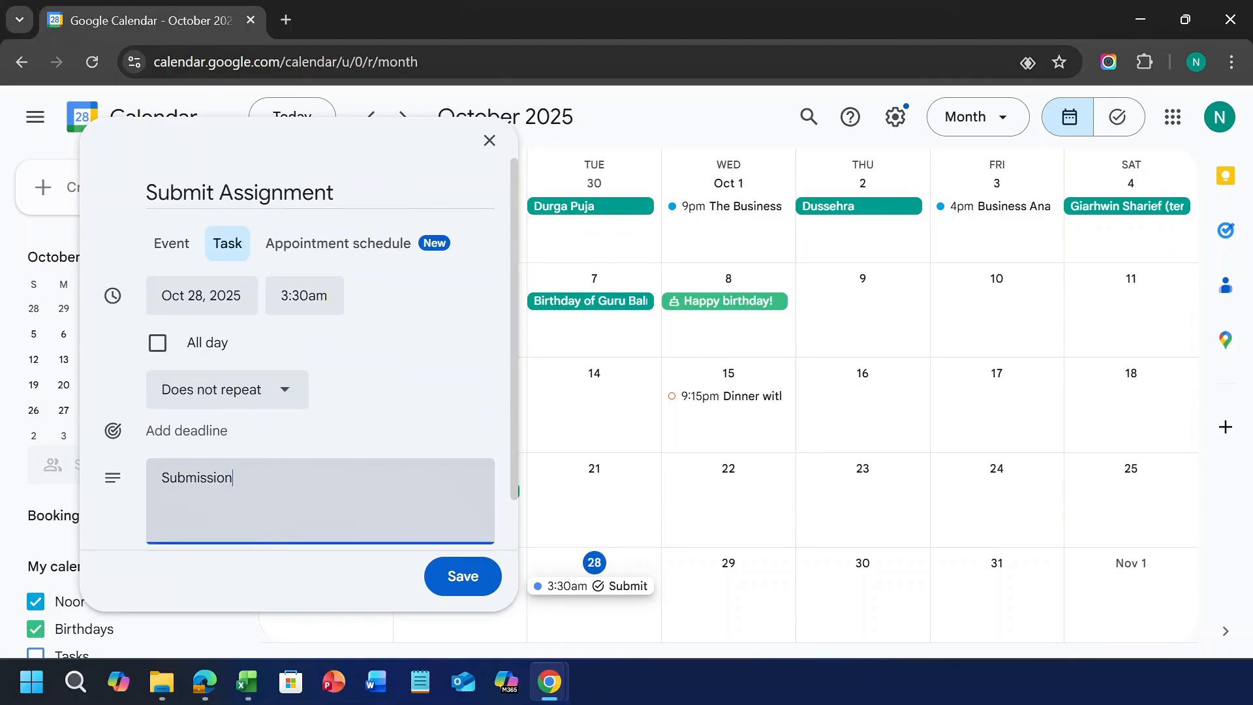
pyautogui.scroll(-1, 441, 404)
pyautogui.click(464, 575)
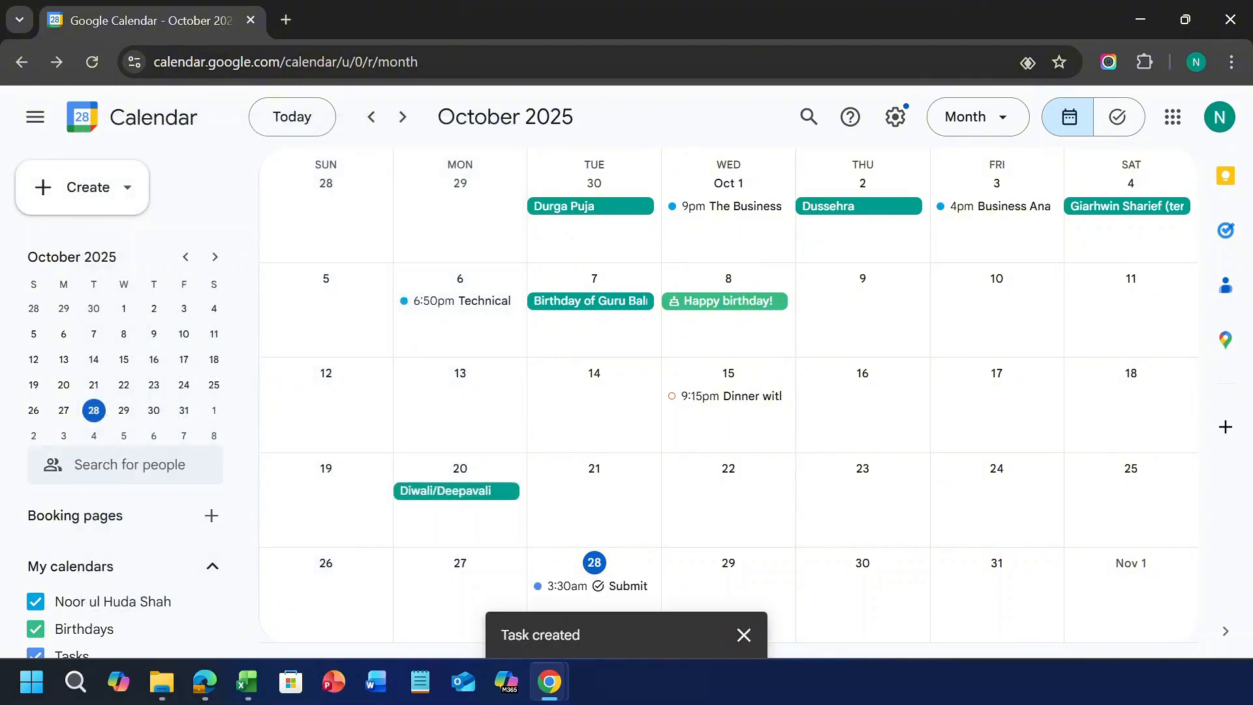
# Mark the "Submit Assignment" task on October 28 as completed
pyautogui.click(602, 592)
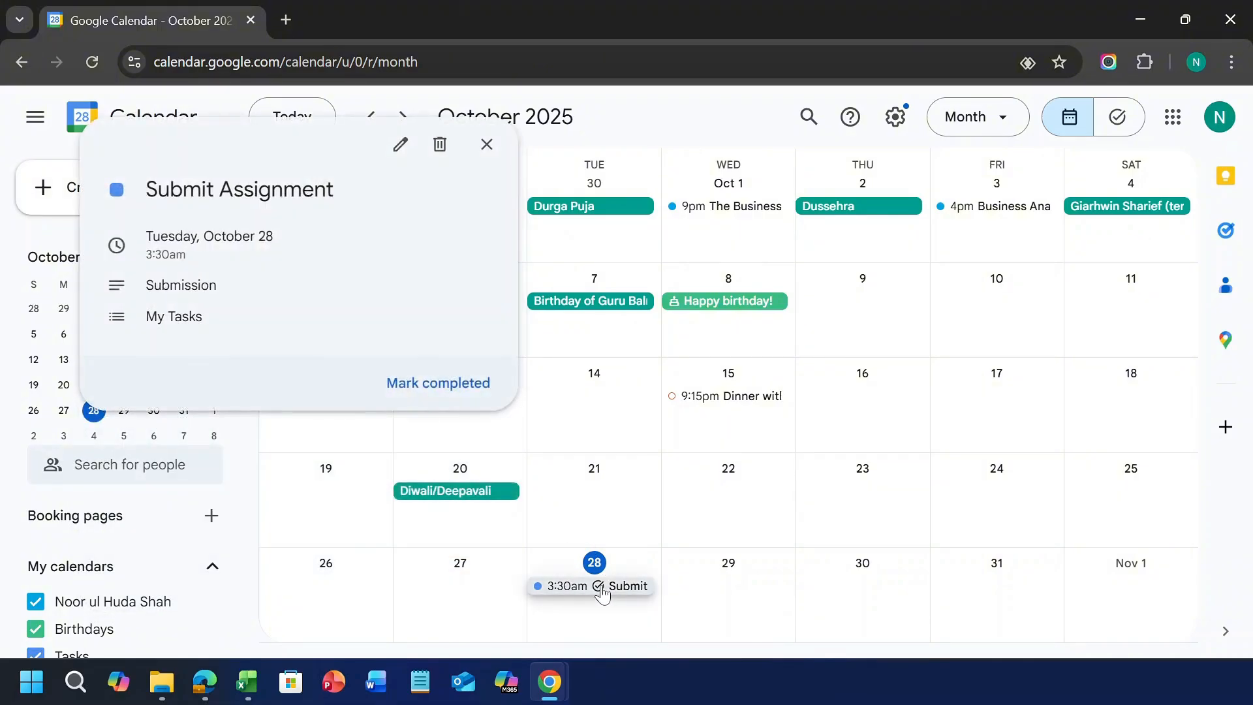
pyautogui.click(464, 390)
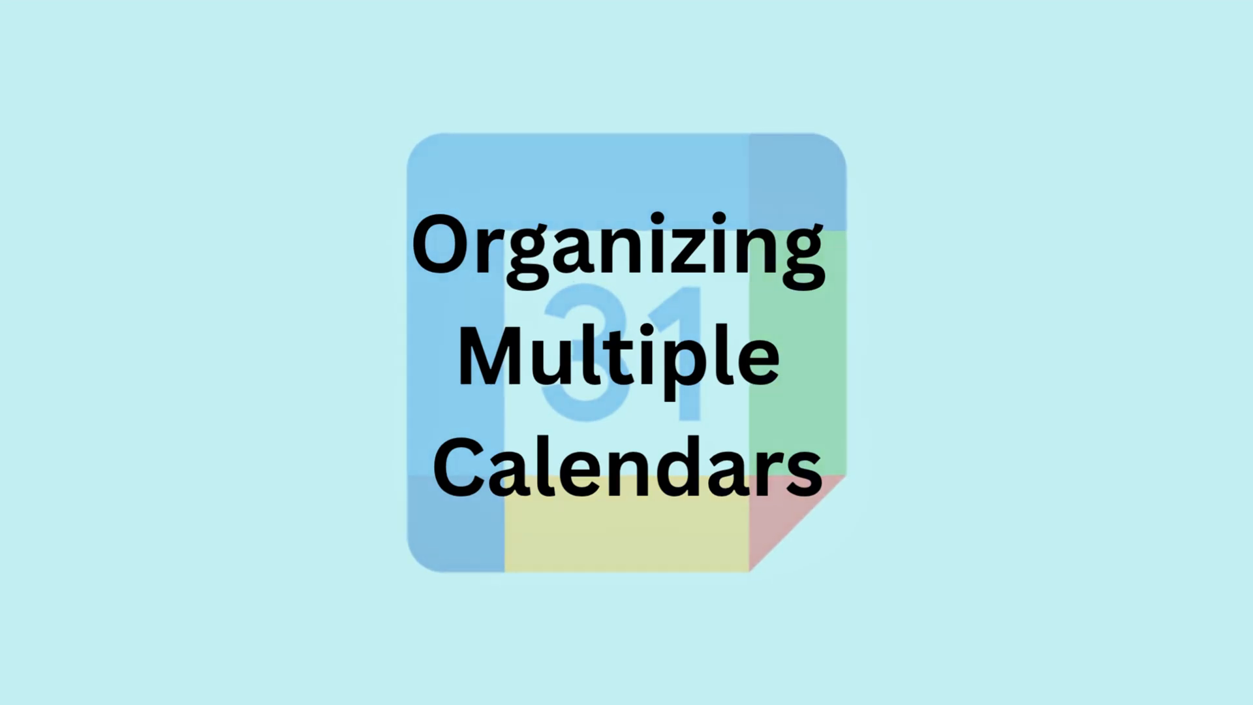
# Browse the calendars of interest and add the Hindu, Muslim and Christian Holidays calendars
pyautogui.scroll(-3, 196, 475)
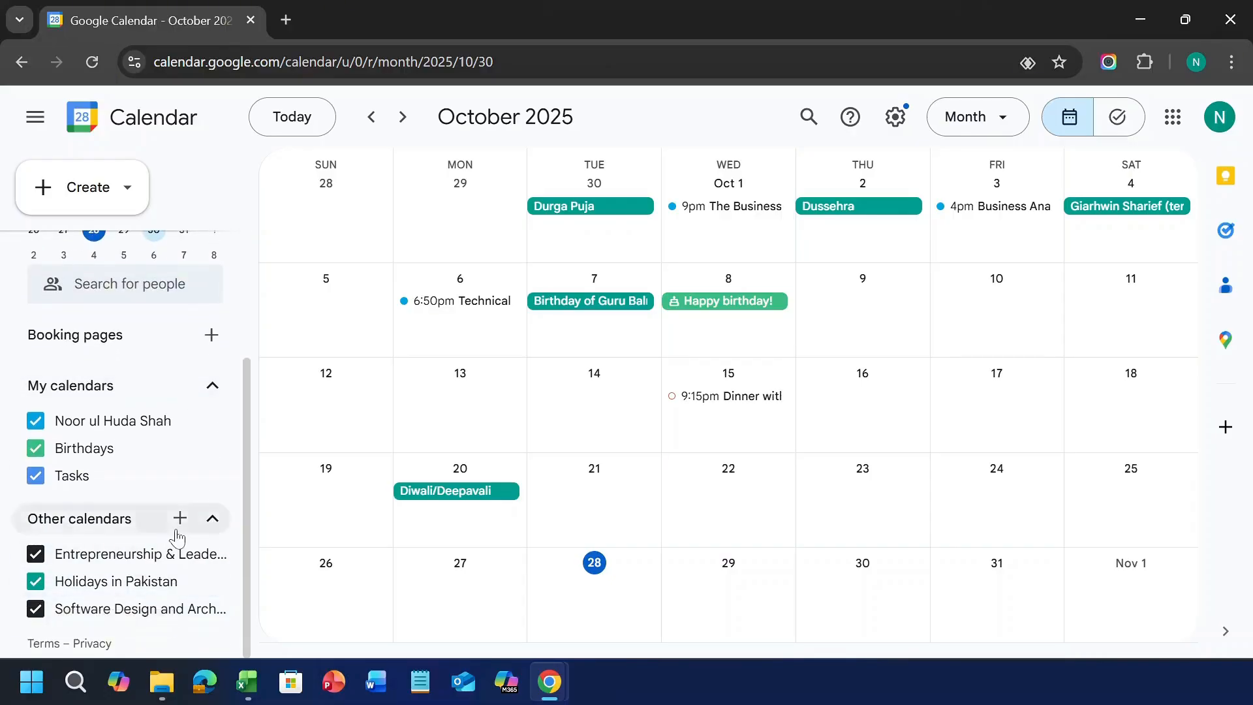
pyautogui.click(178, 524)
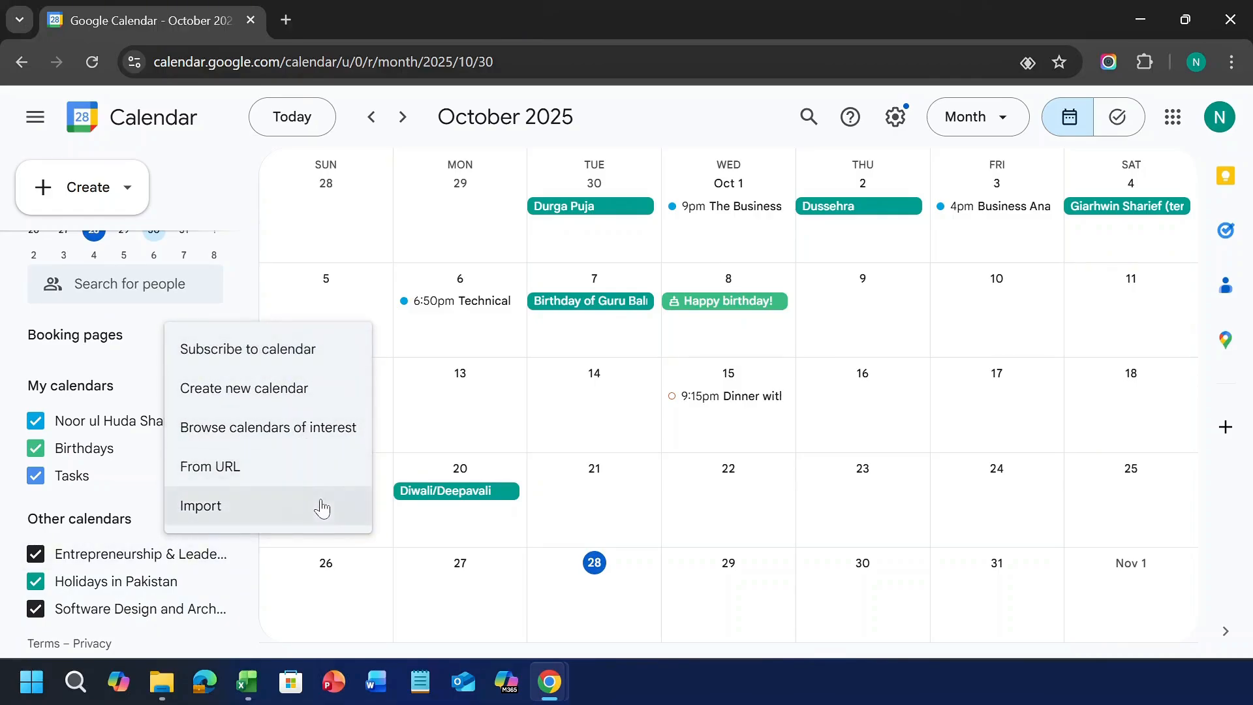
pyautogui.click(325, 436)
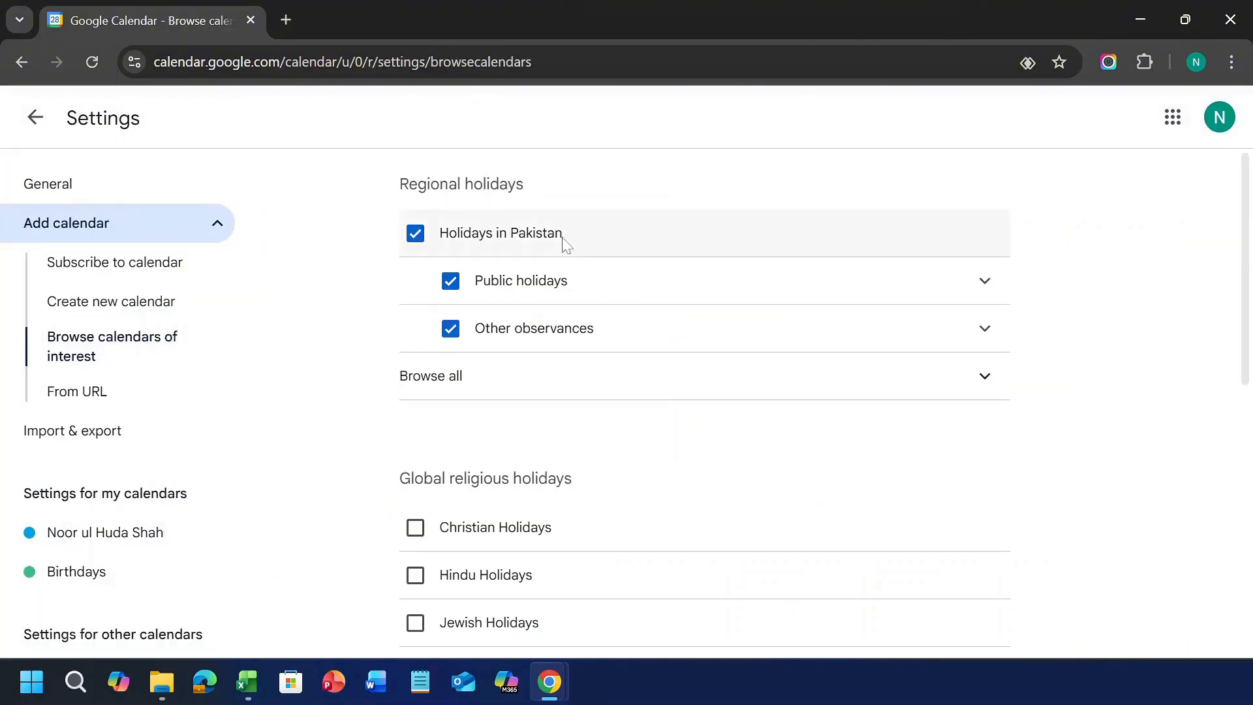
pyautogui.scroll(-3, 609, 481)
pyautogui.click(414, 379)
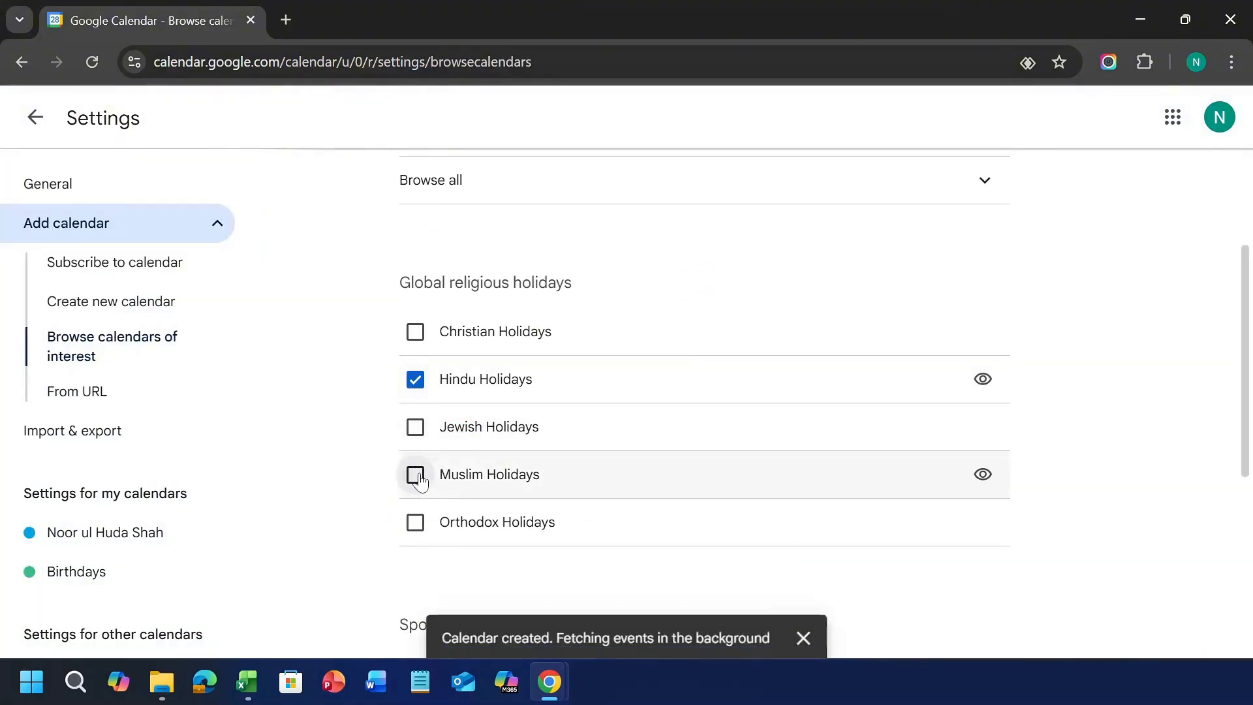
pyautogui.click(415, 474)
pyautogui.click(431, 336)
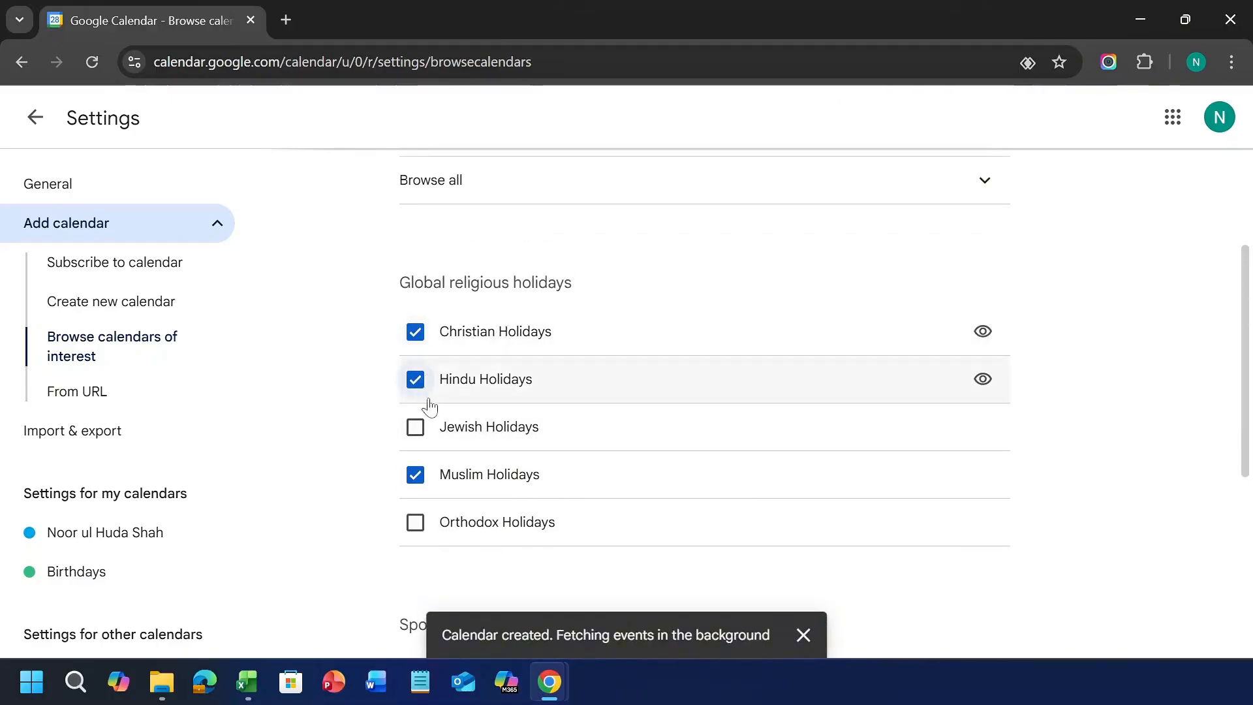
pyautogui.click(416, 380)
pyautogui.click(415, 379)
# Add the Arizona Diamondbacks calendar from the baseball section and return to the month view
pyautogui.scroll(-5, 478, 464)
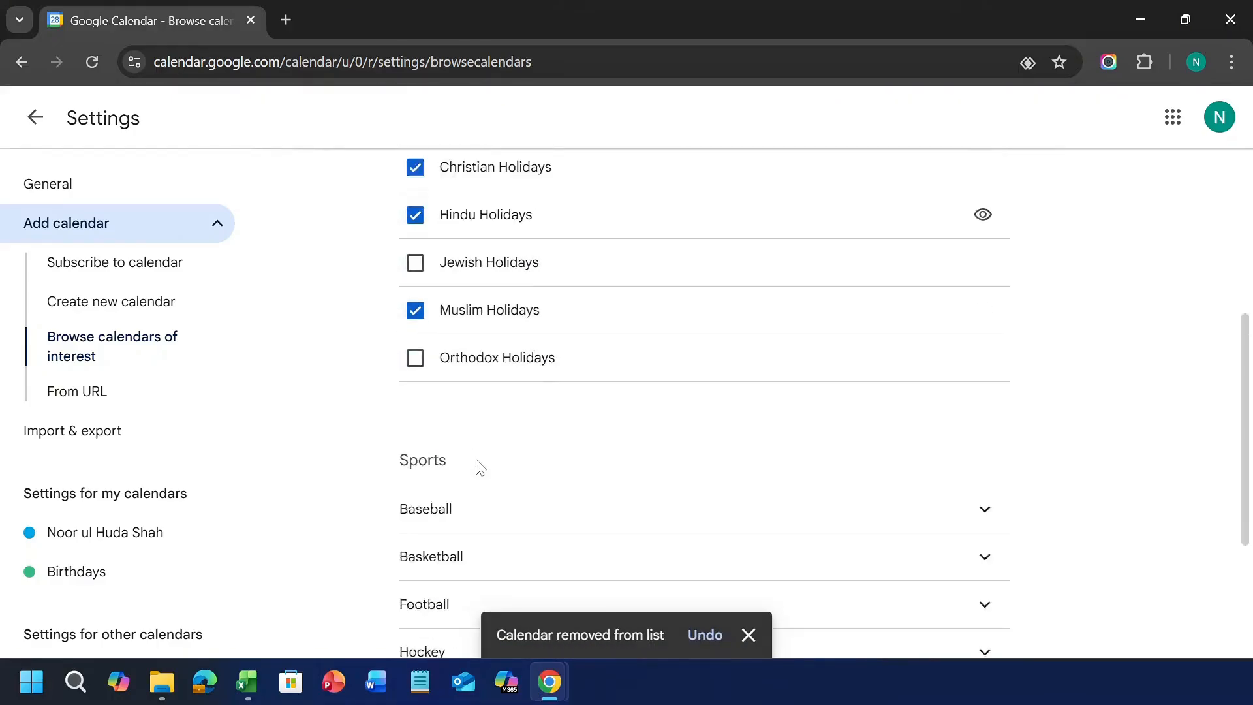
pyautogui.click(596, 383)
pyautogui.scroll(7, 794, 399)
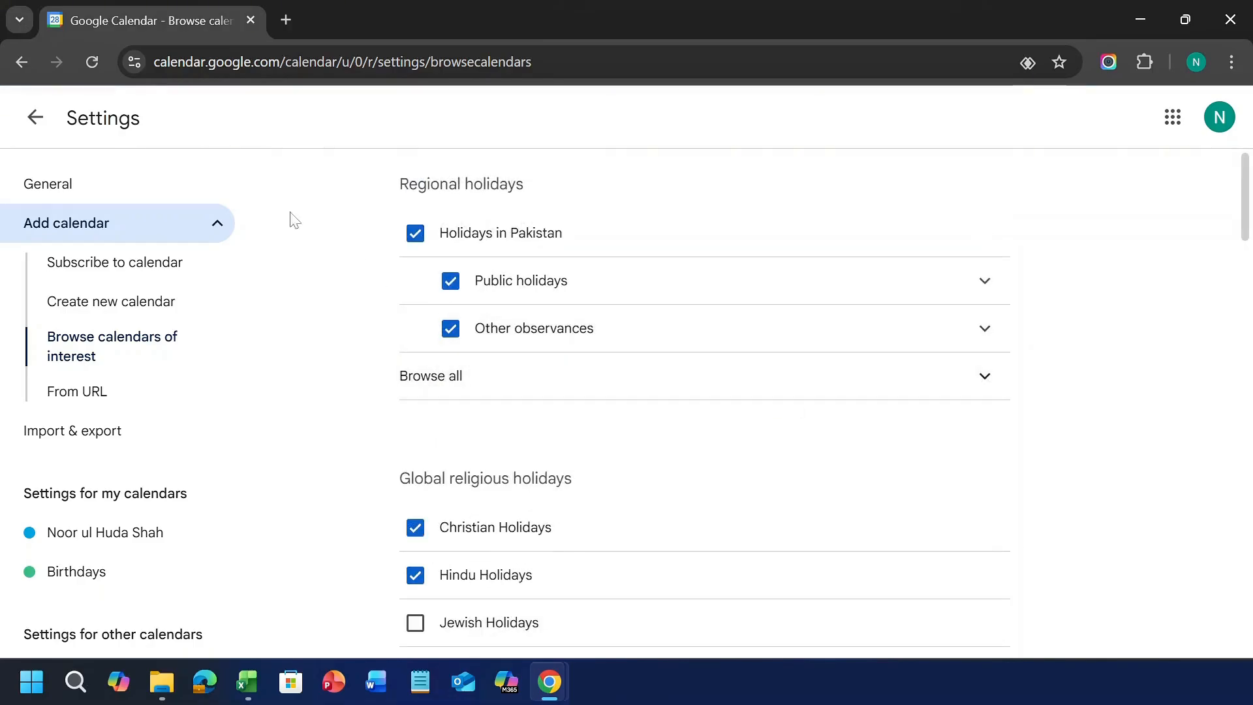
pyautogui.click(35, 124)
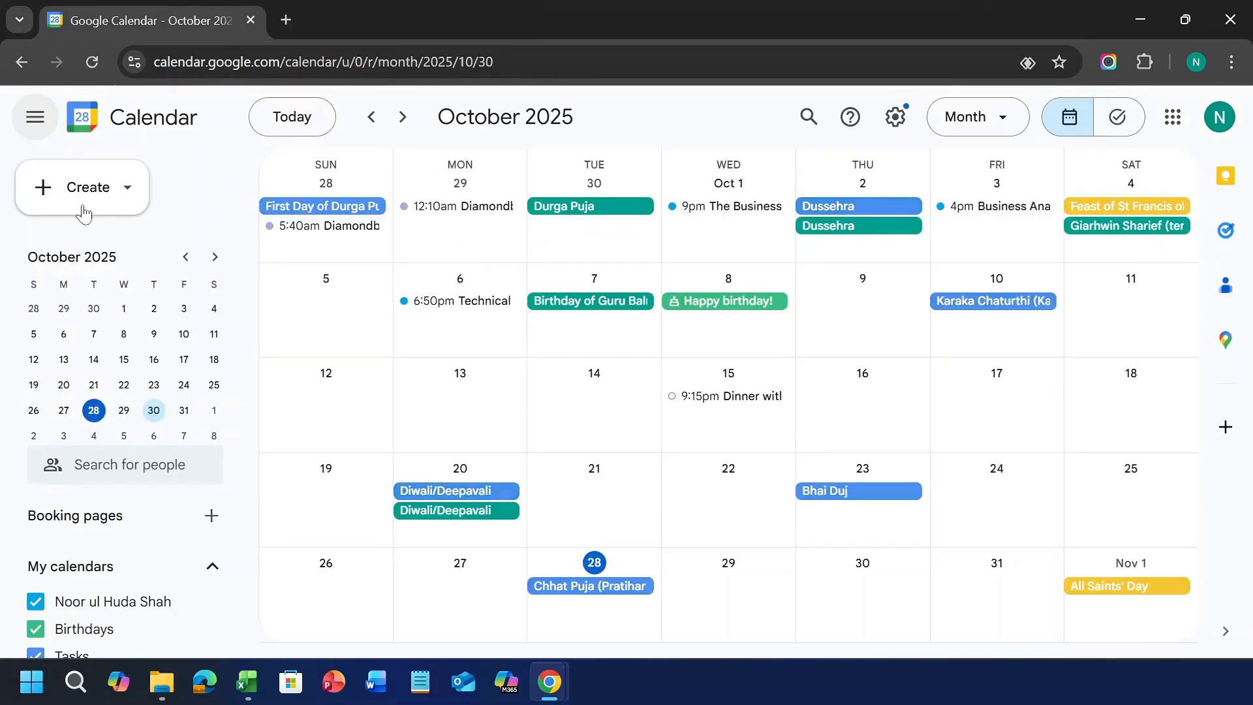
# Create a new calendar named "Sample" with the description "Sample", keeping the Pakistan Standard Time zone
pyautogui.scroll(-4, 209, 541)
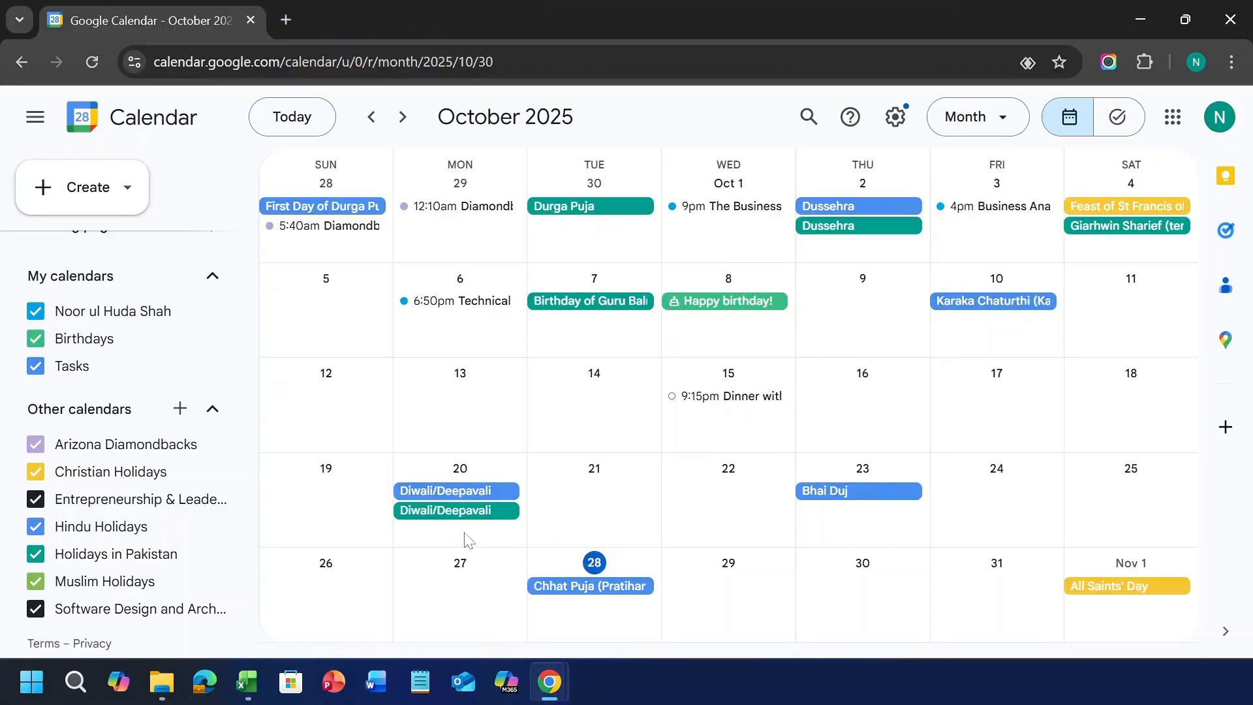
pyautogui.click(180, 409)
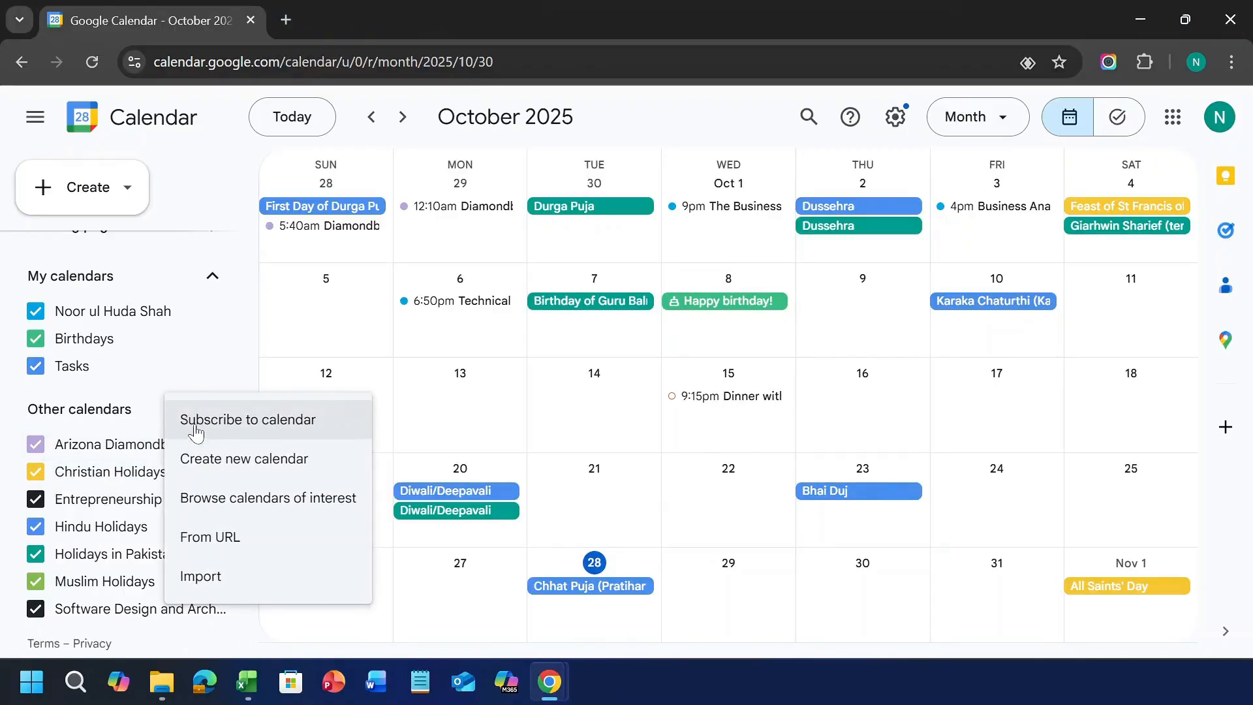
pyautogui.click(233, 460)
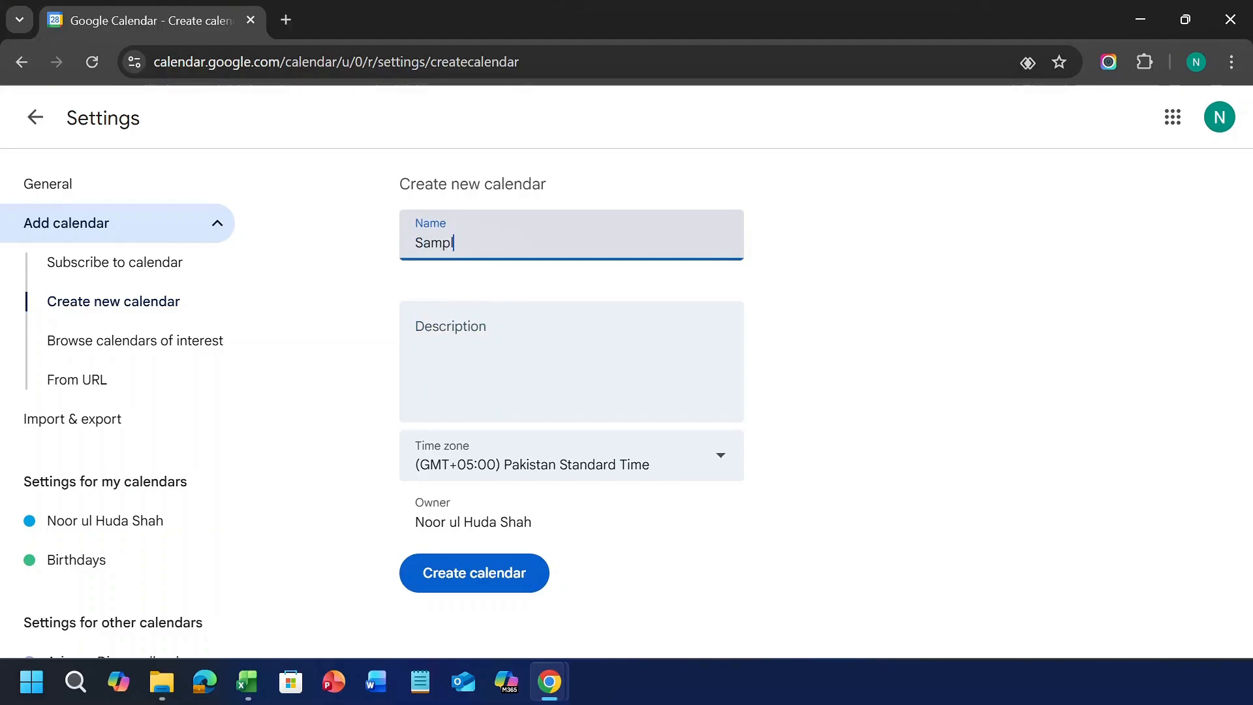
pyautogui.press('Tab')
pyautogui.write('Sa')
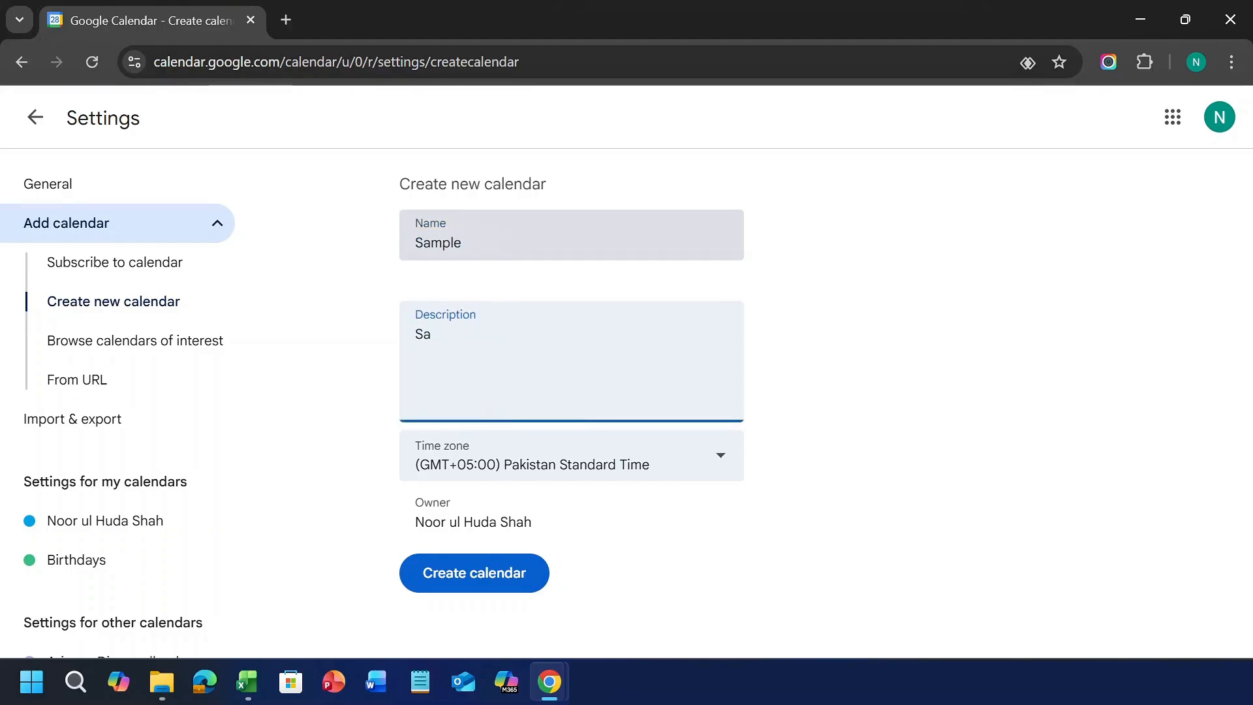
pyautogui.write('mple')
pyautogui.click(486, 579)
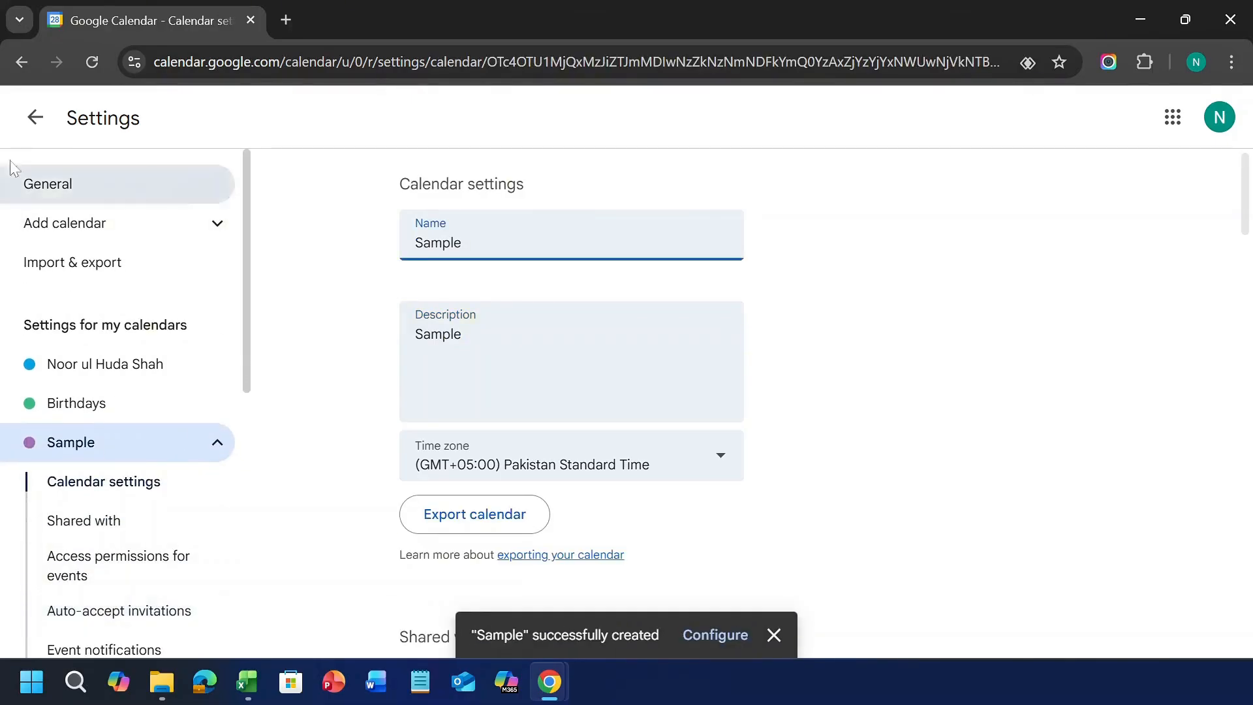
# Return to the month view and open the Settings and sharing page of the Sample calendar
pyautogui.click(33, 118)
pyautogui.scroll(-2, 176, 545)
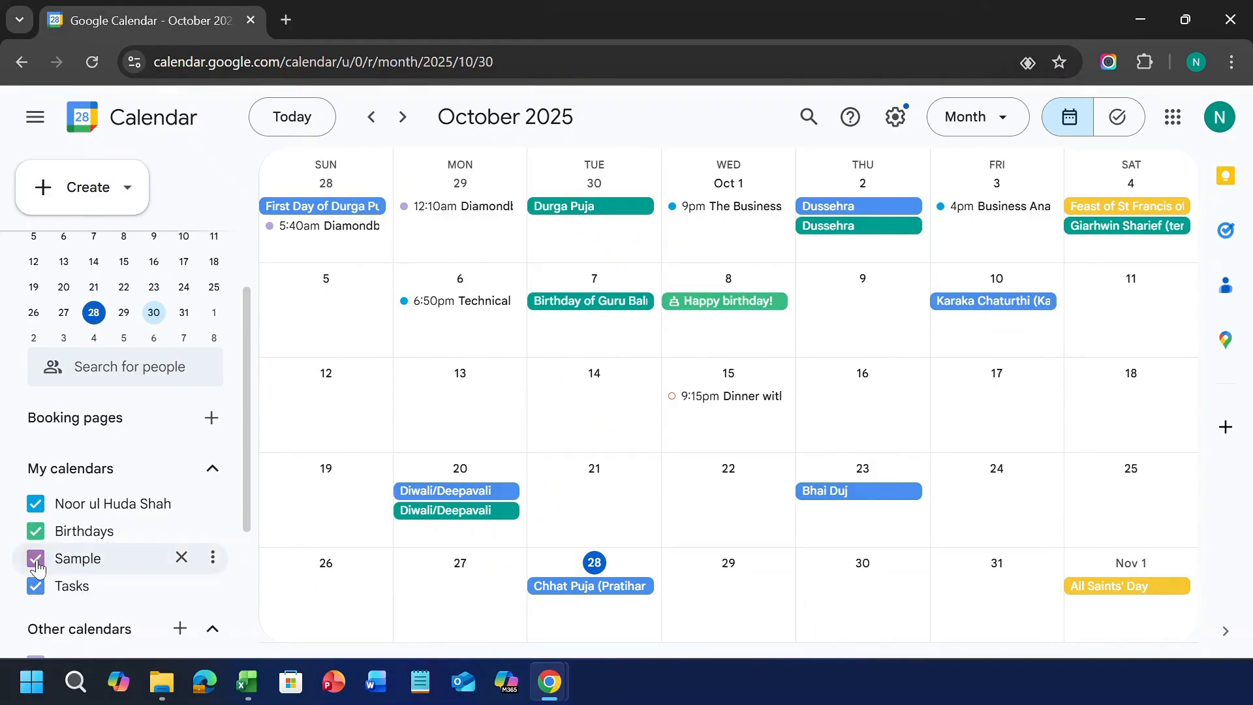
pyautogui.click(212, 560)
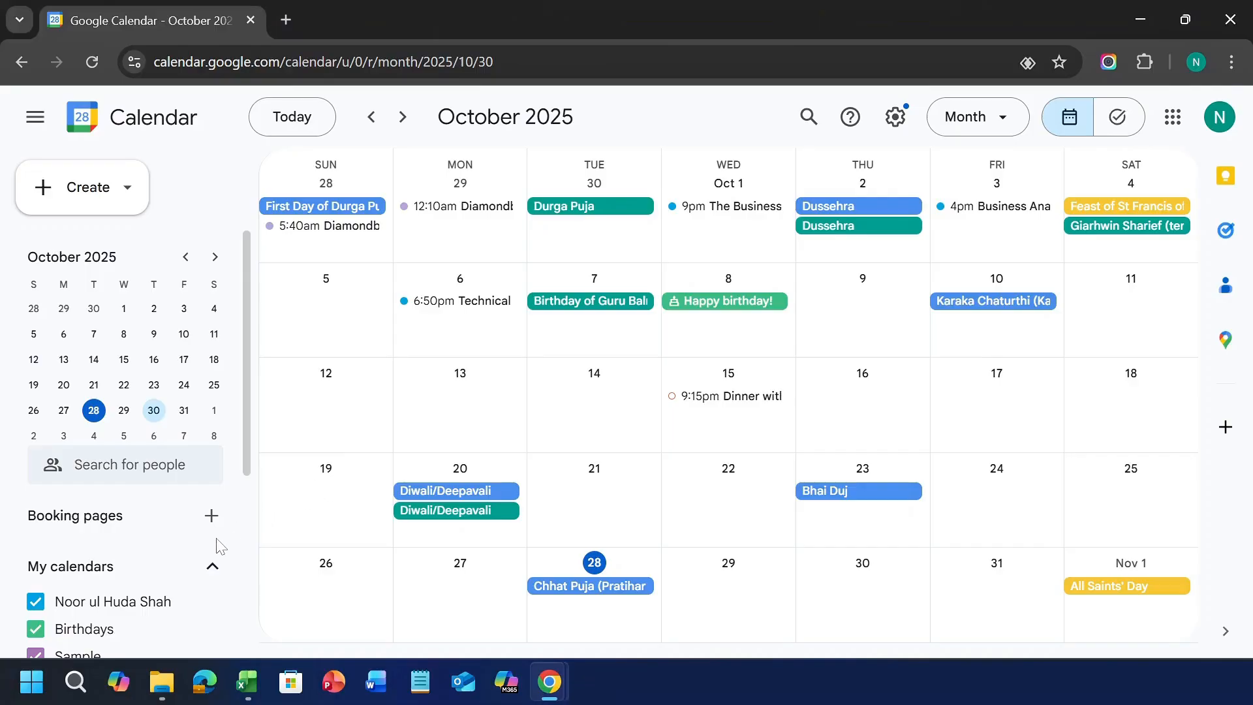
pyautogui.scroll(-2, 211, 550)
pyautogui.scroll(-3, 210, 550)
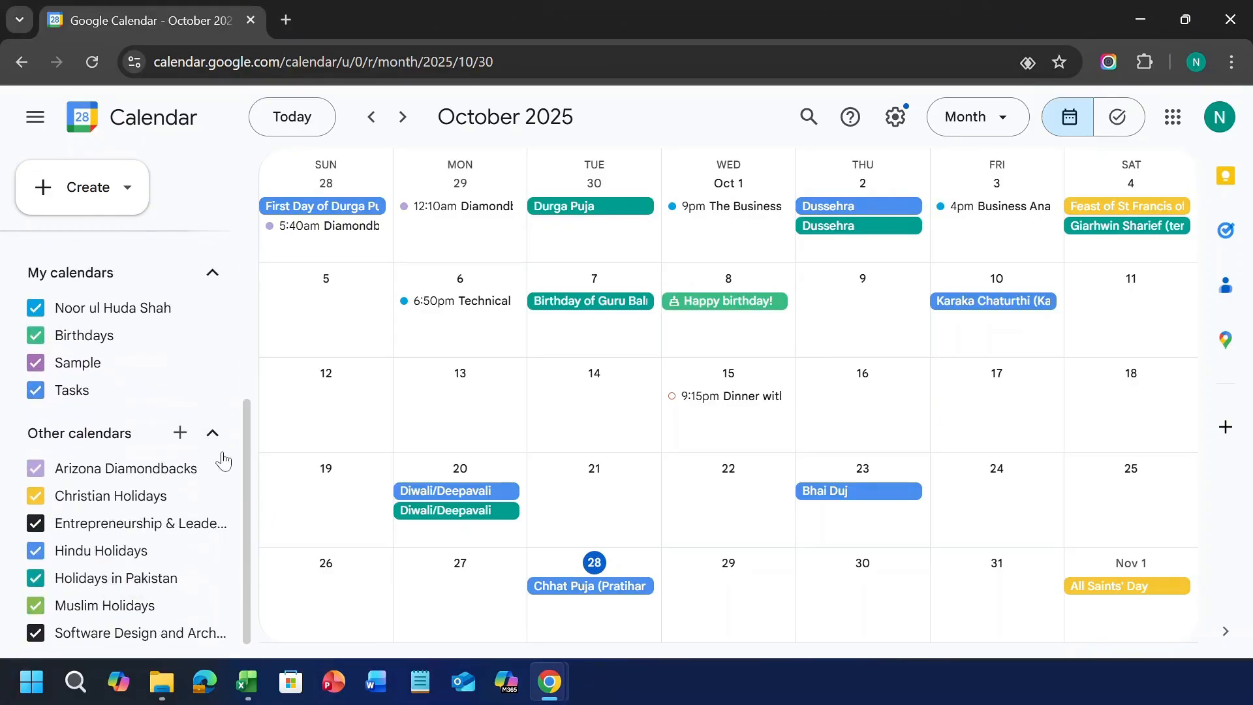
pyautogui.click(213, 363)
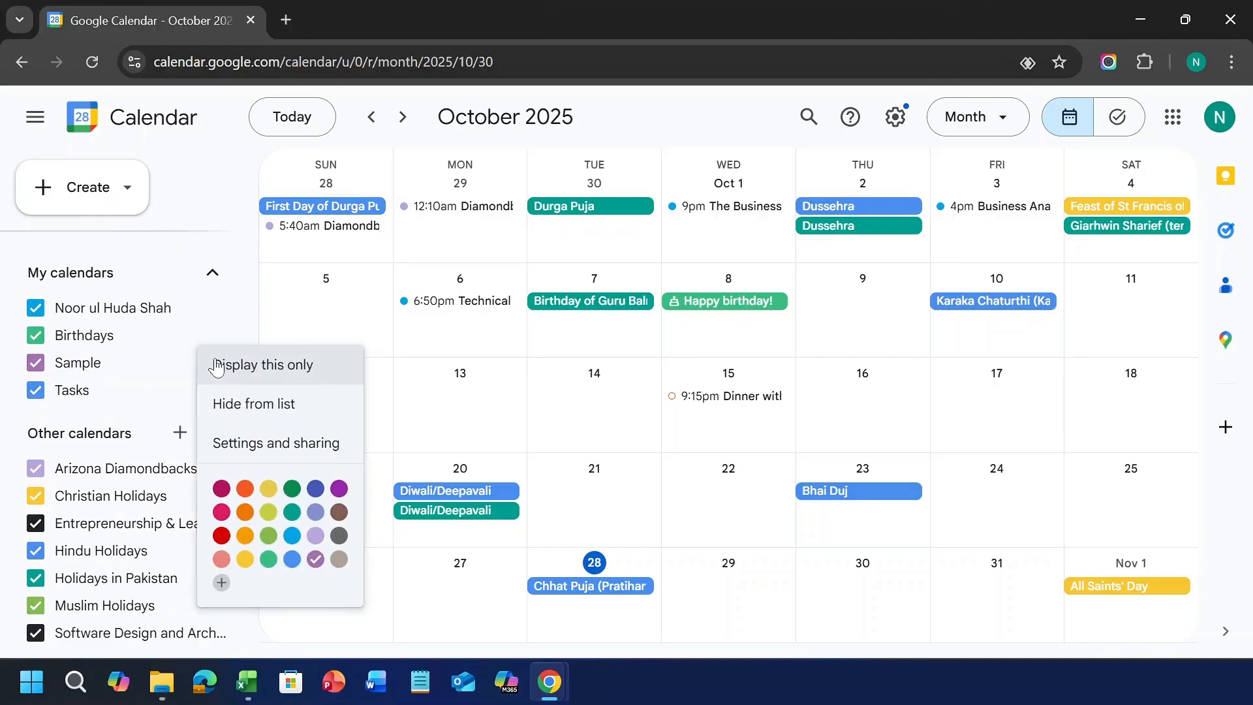
pyautogui.click(283, 444)
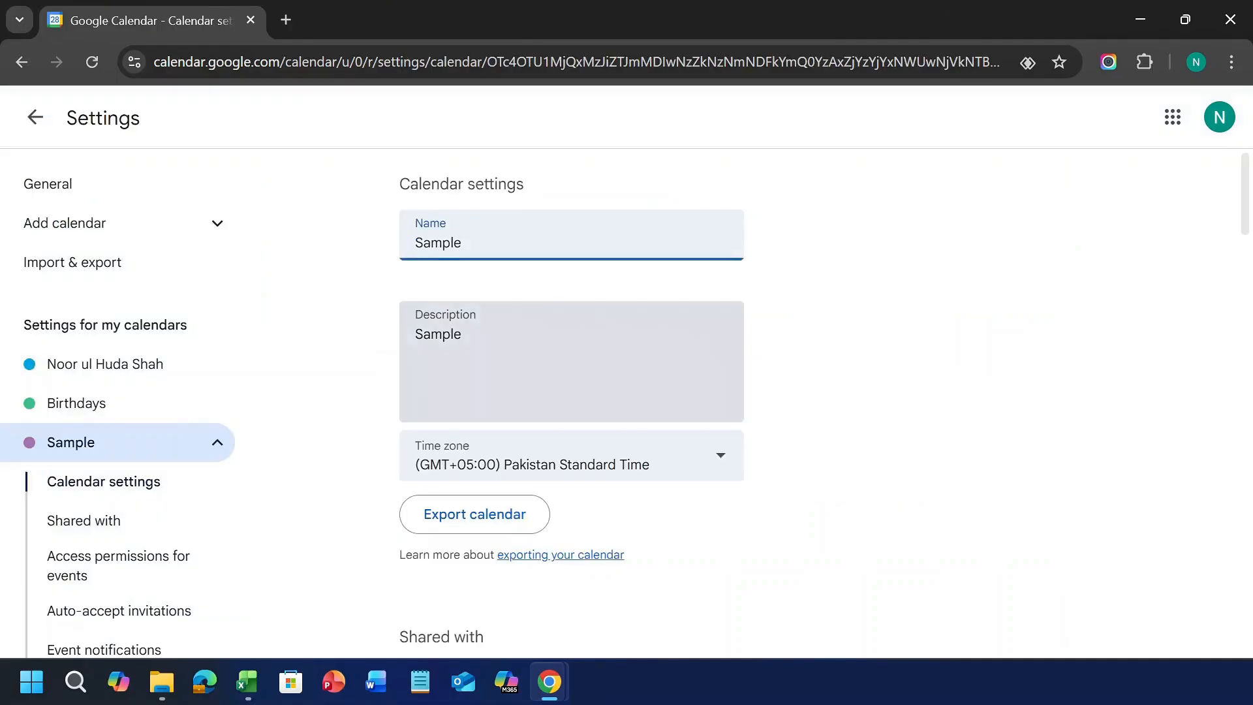
# Add a suggested contact to the Sample calendar's sharing dialog and choose the See only free/busy (hide details) permission
pyautogui.scroll(-4, 535, 460)
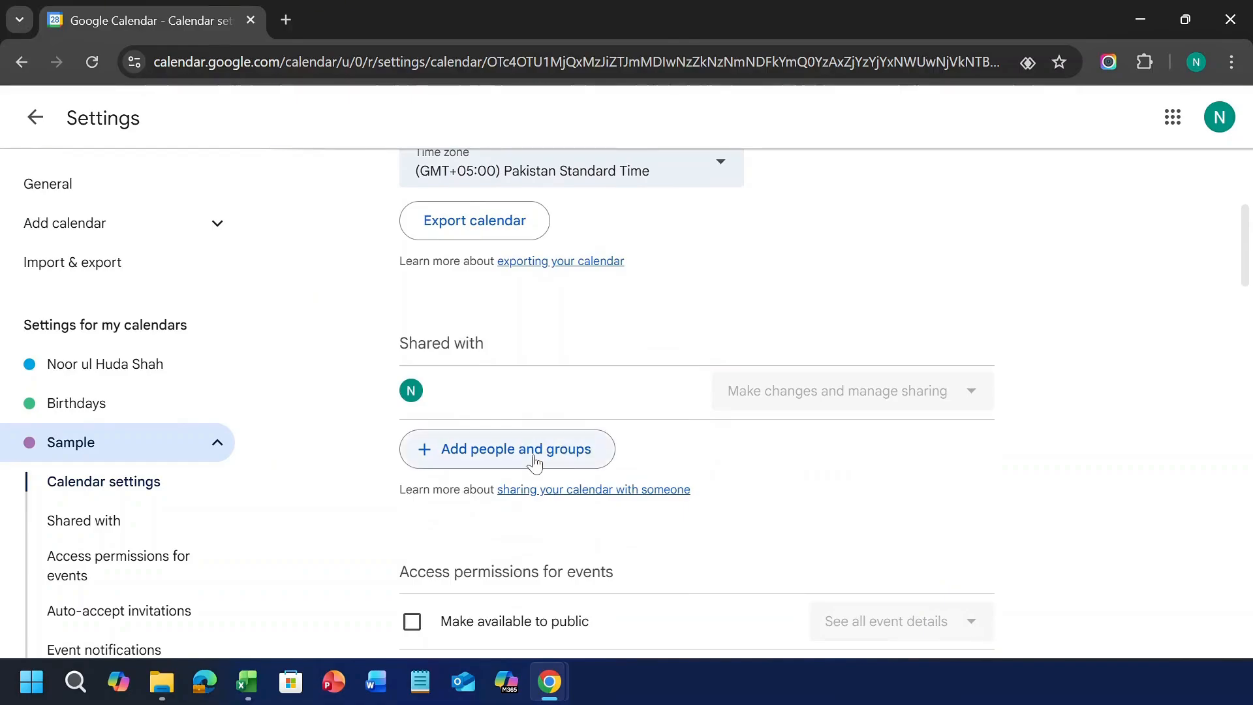
pyautogui.click(533, 462)
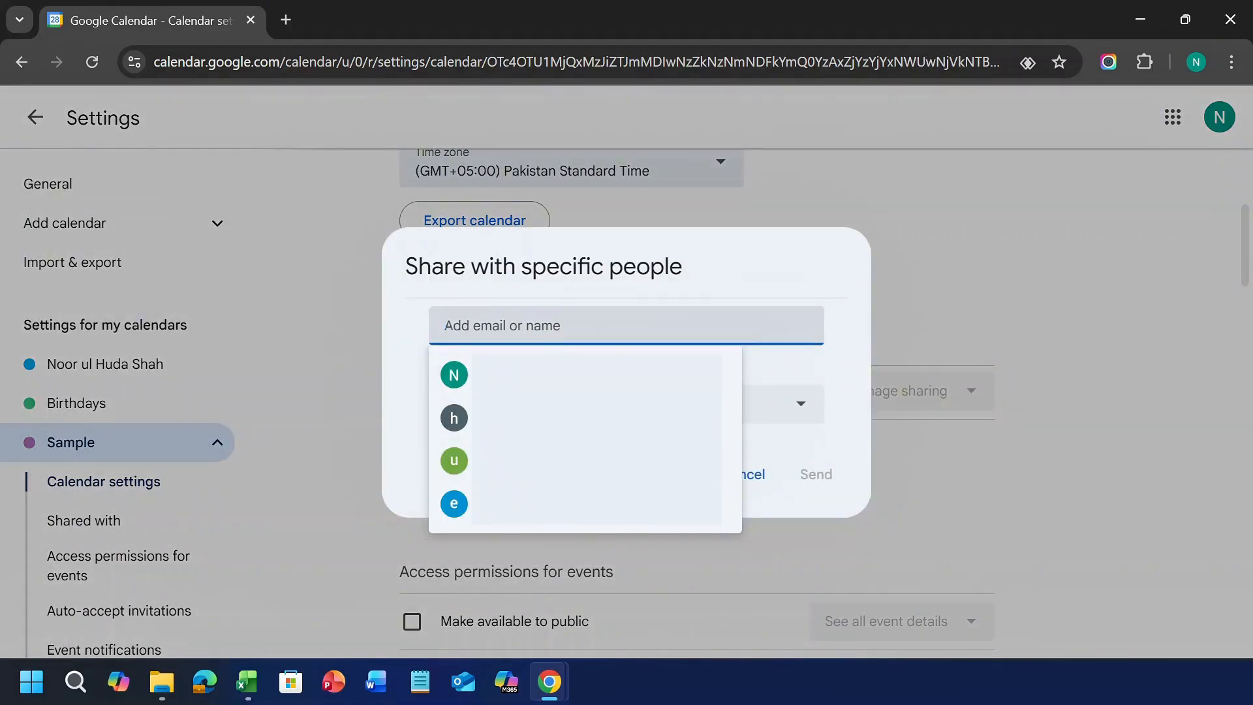
pyautogui.click(572, 369)
pyautogui.click(549, 431)
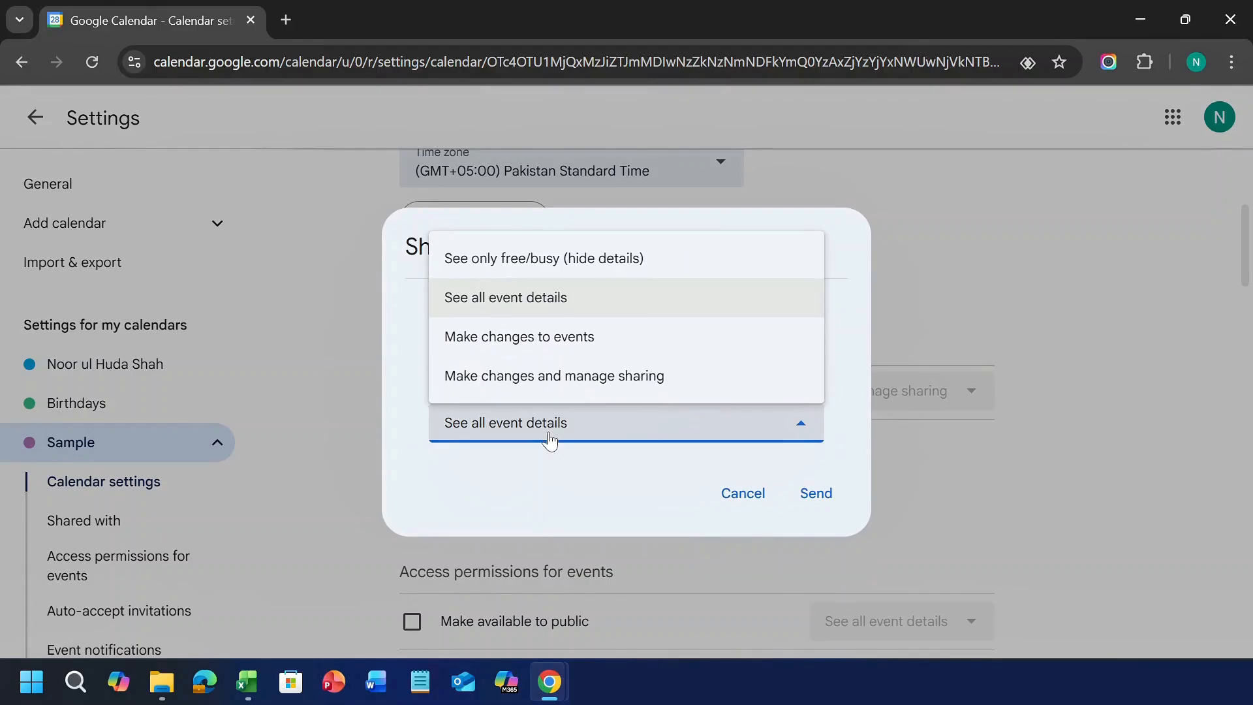
pyautogui.click(564, 273)
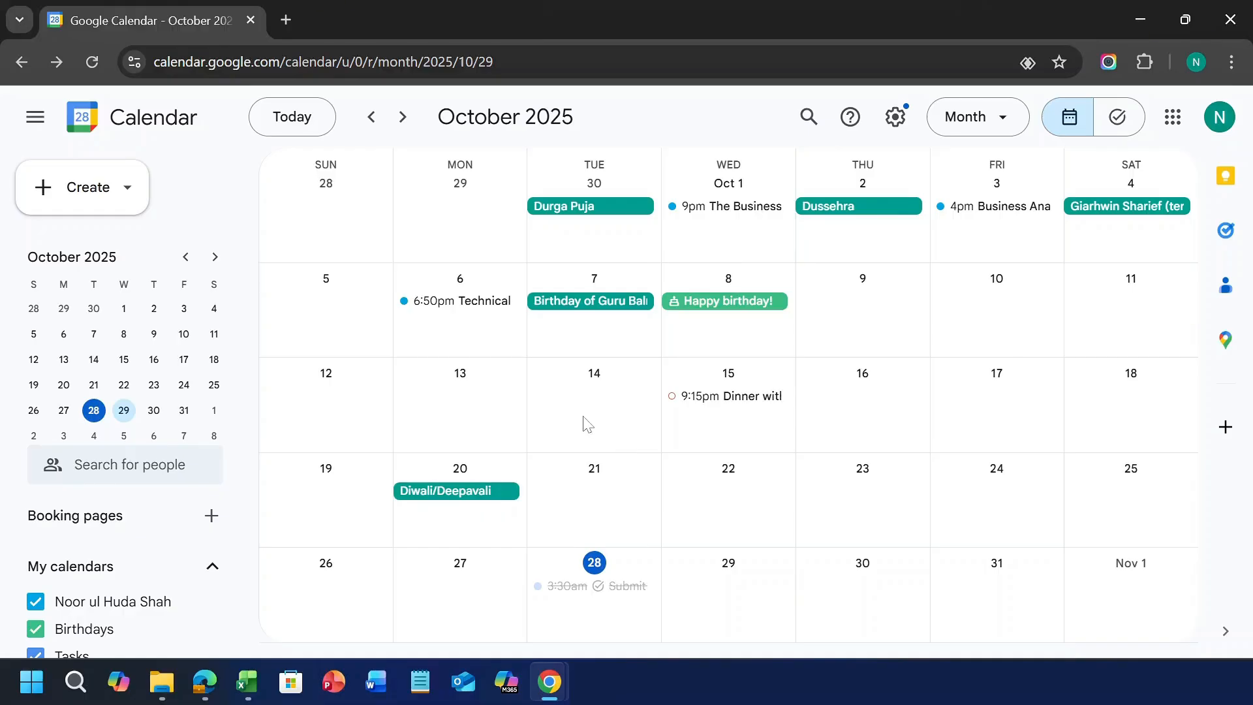
# Create a bookable appointment schedule titled "Consulting", keeping the appointment duration at 1 hour
pyautogui.click(101, 189)
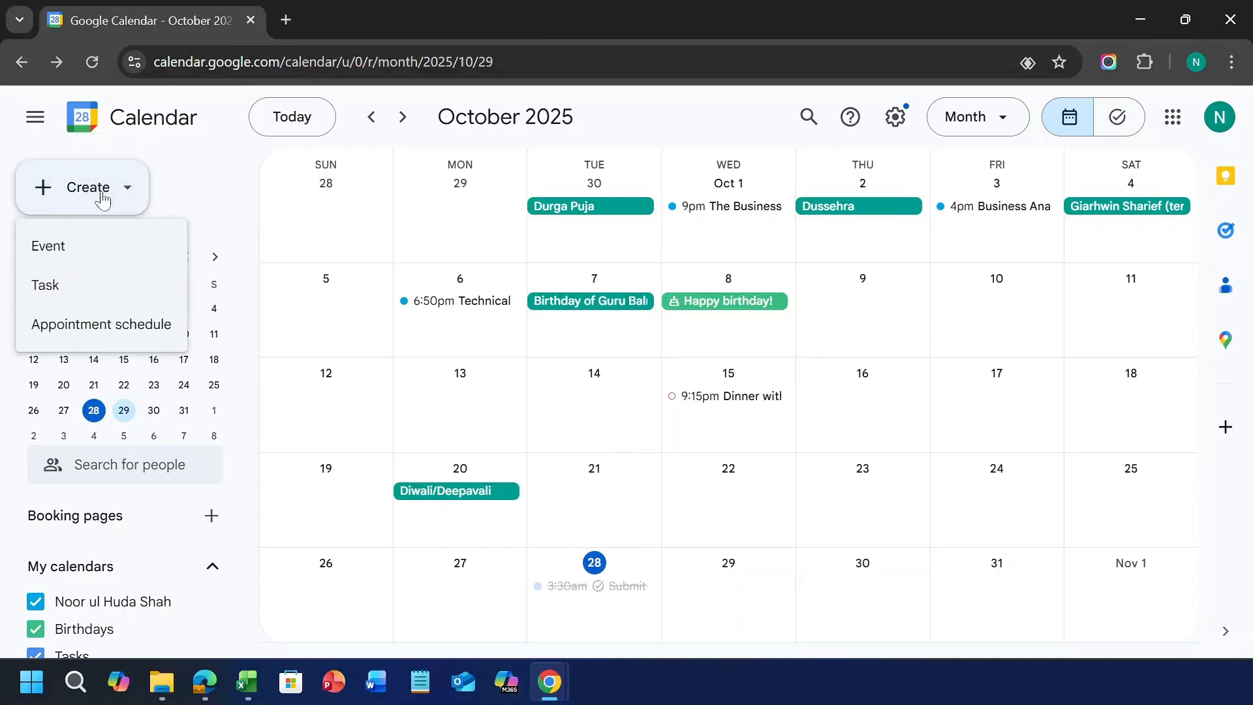
pyautogui.click(108, 326)
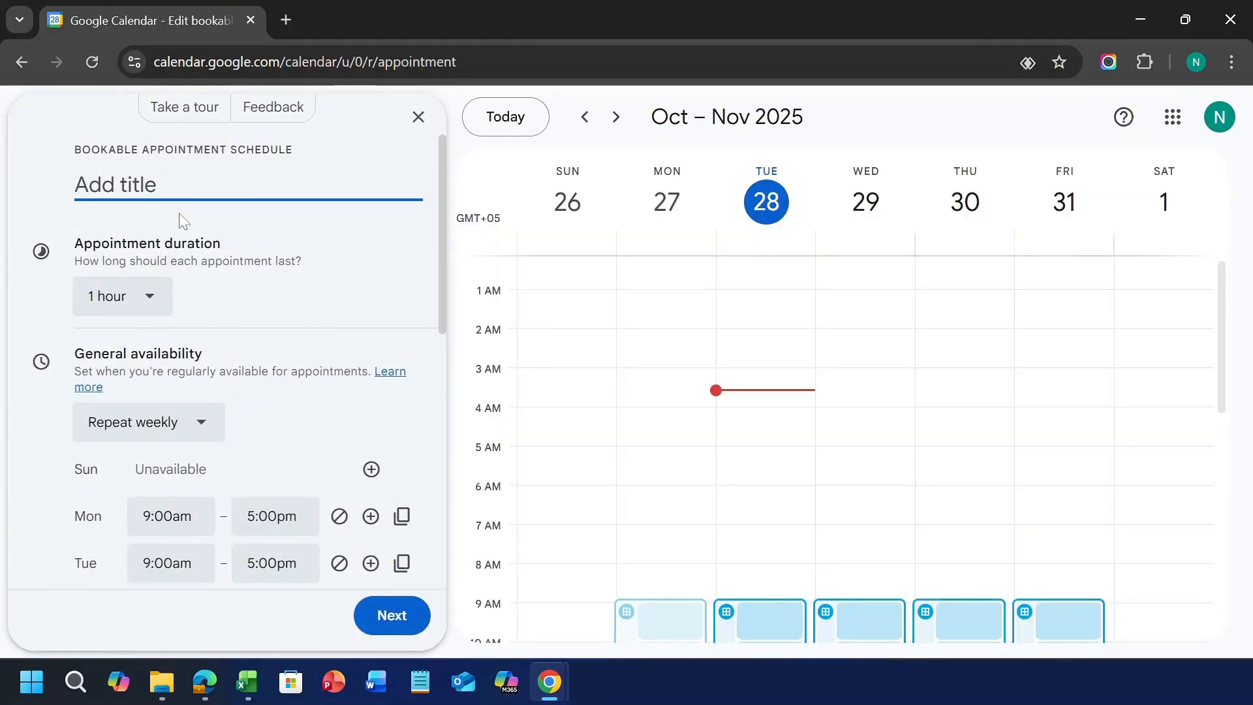
pyautogui.write('Consulting')
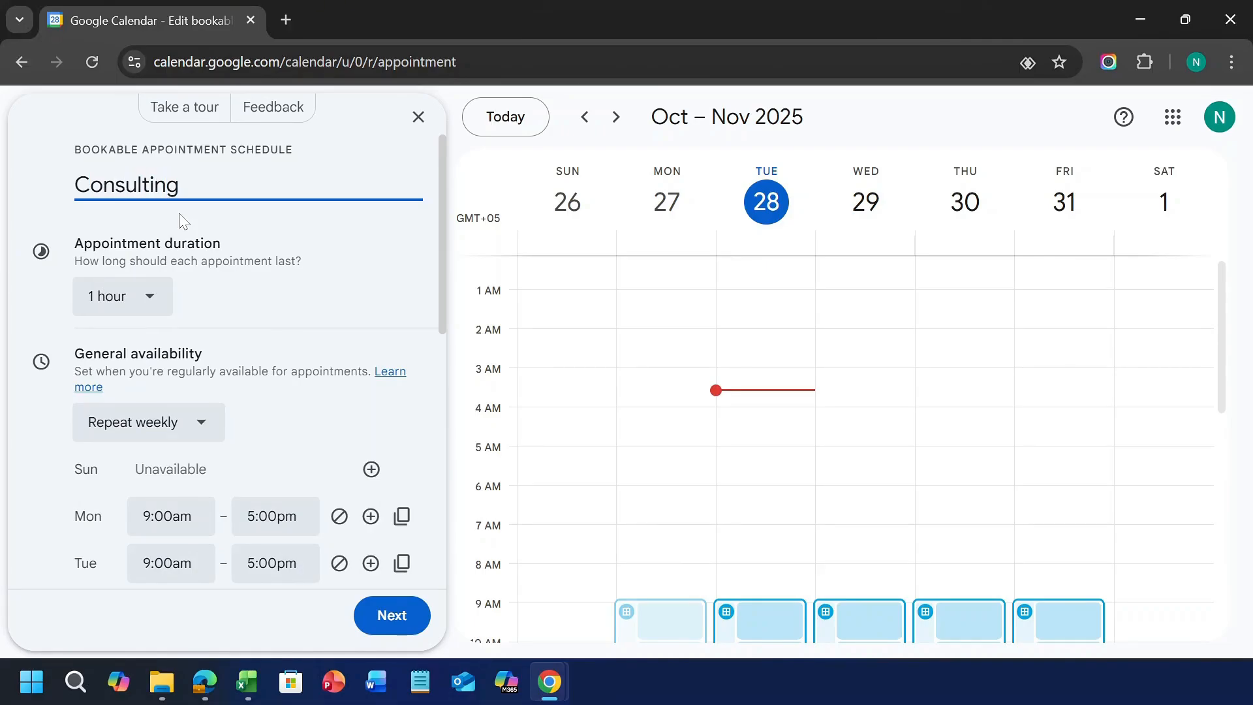
pyautogui.click(162, 301)
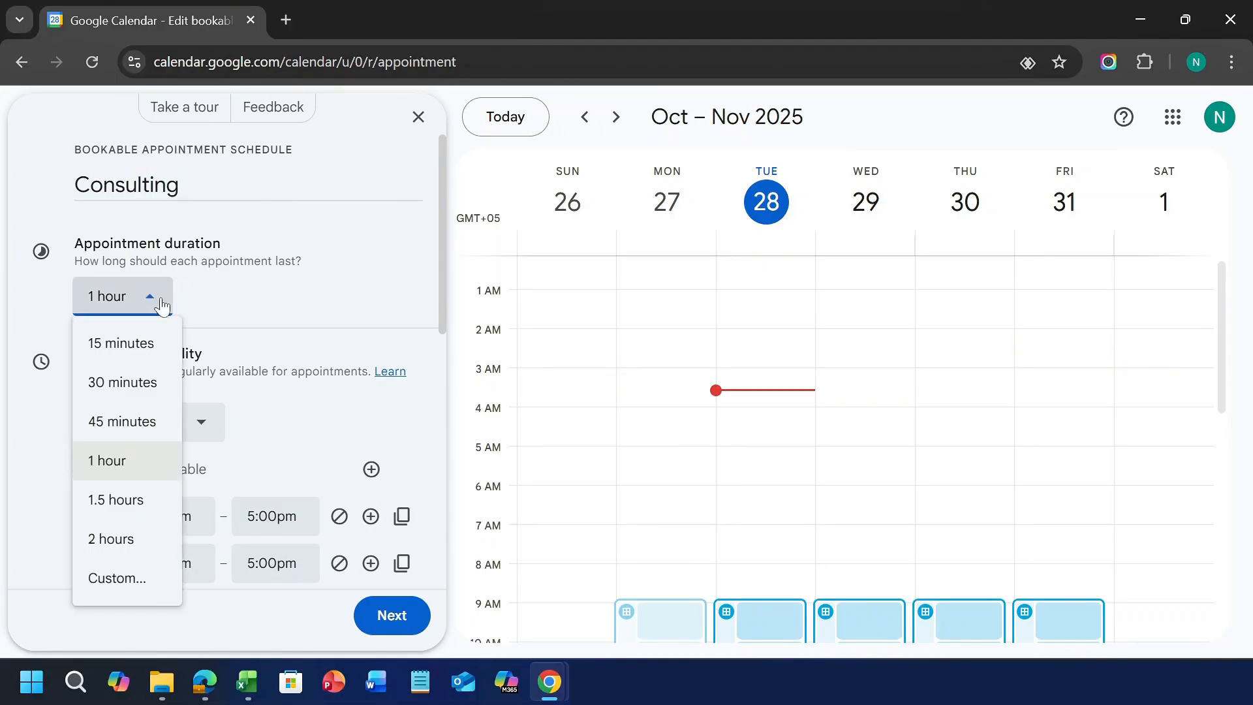
pyautogui.click(162, 301)
# Set the schedule's availability to Does not repeat and add October 29, 2025 as a second available date
pyautogui.scroll(-1, 209, 382)
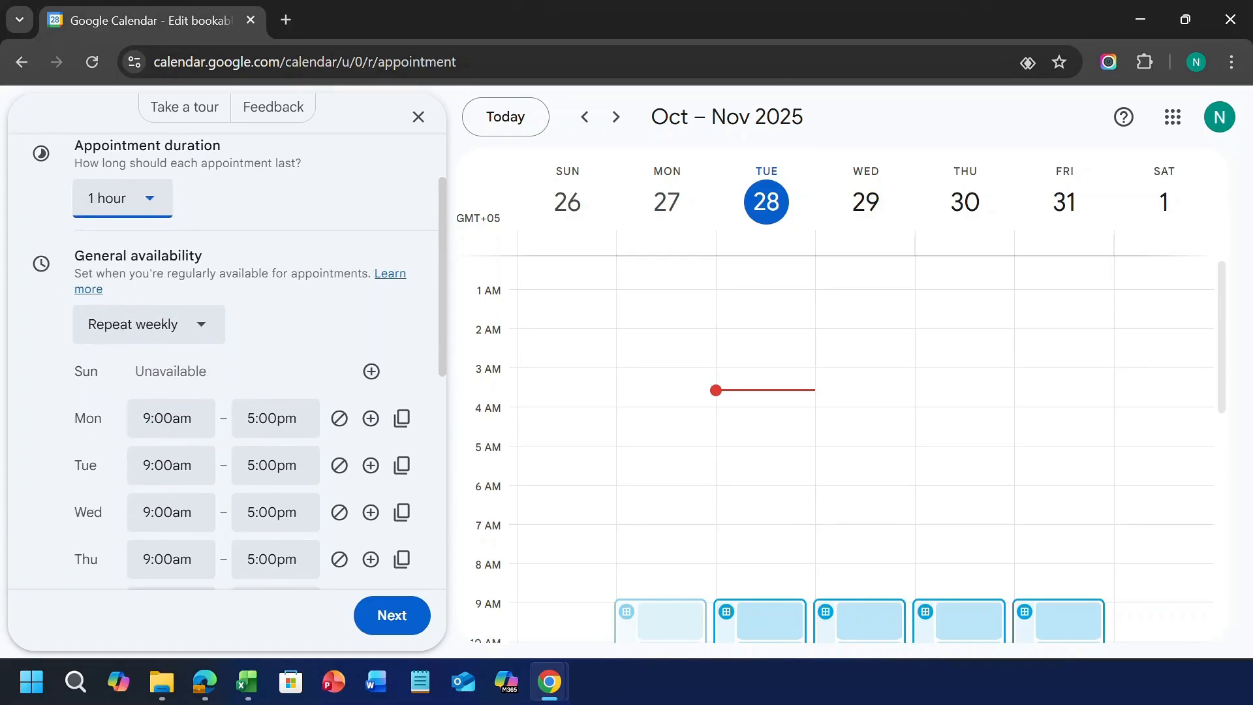
pyautogui.click(202, 326)
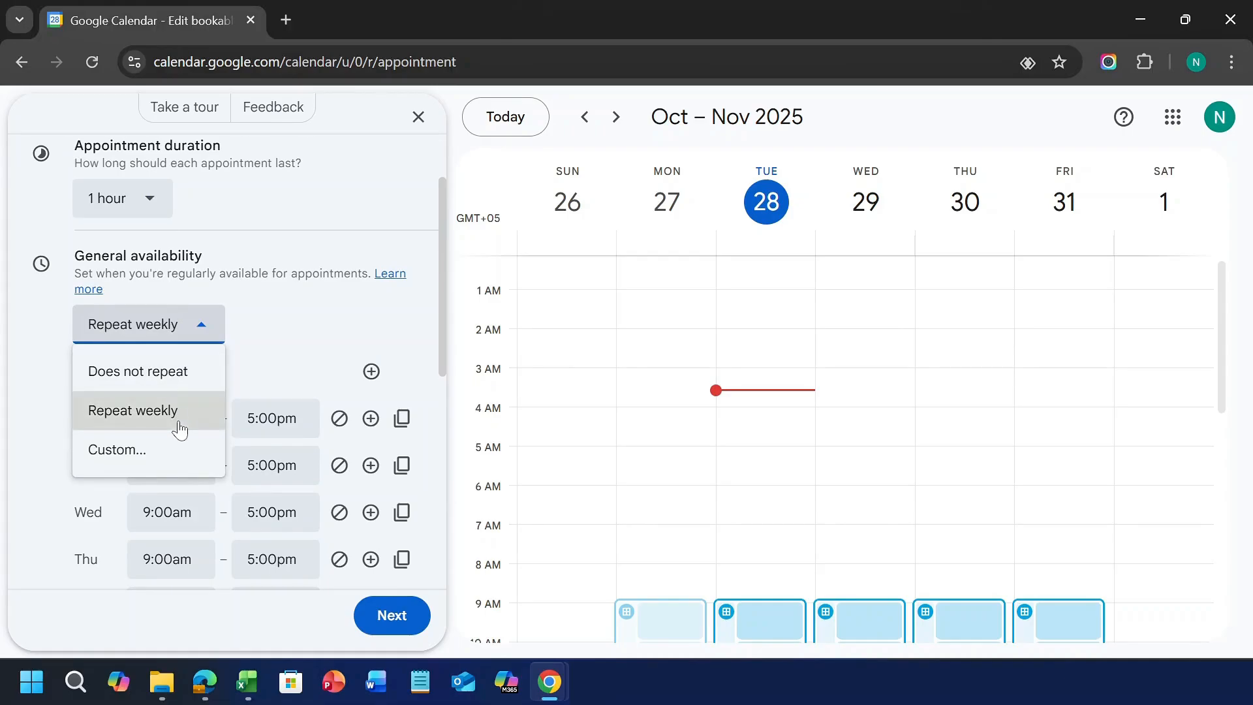
pyautogui.click(174, 369)
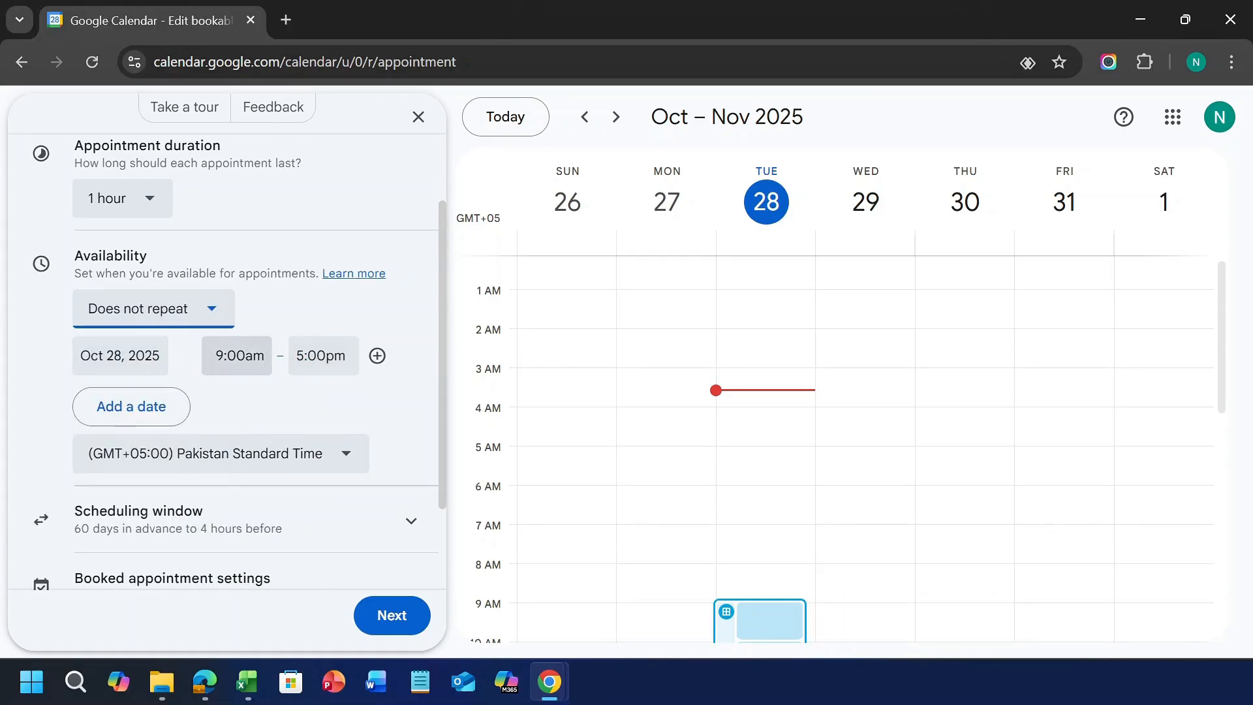
pyautogui.click(160, 406)
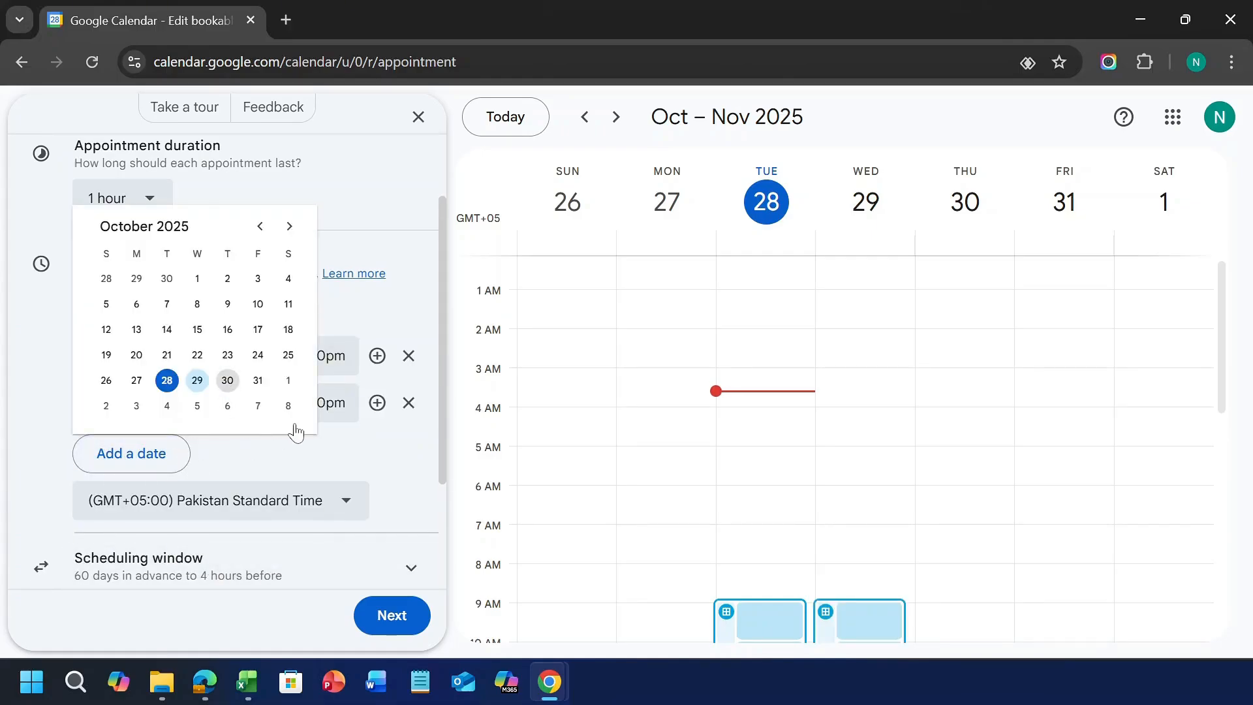
# Add October 30, 2025 with availability from 10:00am to 4:00pm and continue to the booking page details
pyautogui.click(156, 458)
pyautogui.click(238, 449)
pyautogui.click(327, 401)
pyautogui.click(321, 449)
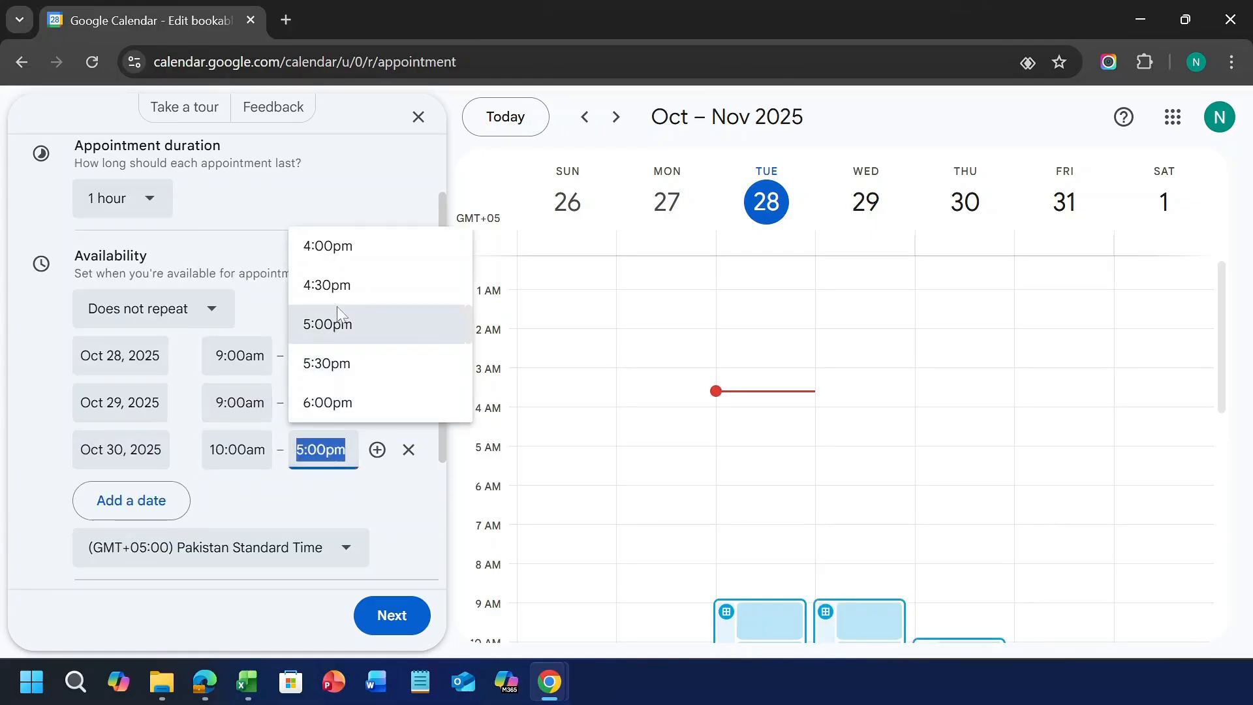
pyautogui.click(326, 246)
pyautogui.scroll(-4, 977, 514)
pyautogui.scroll(-3, 335, 512)
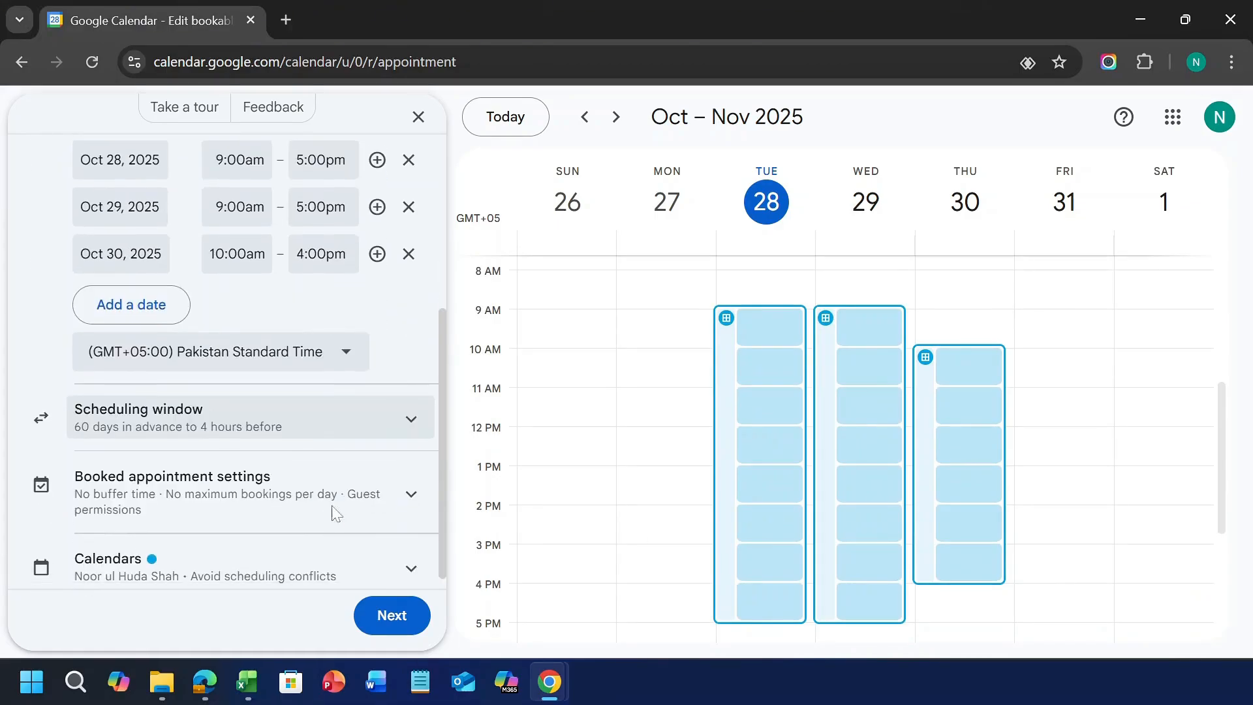
pyautogui.click(393, 616)
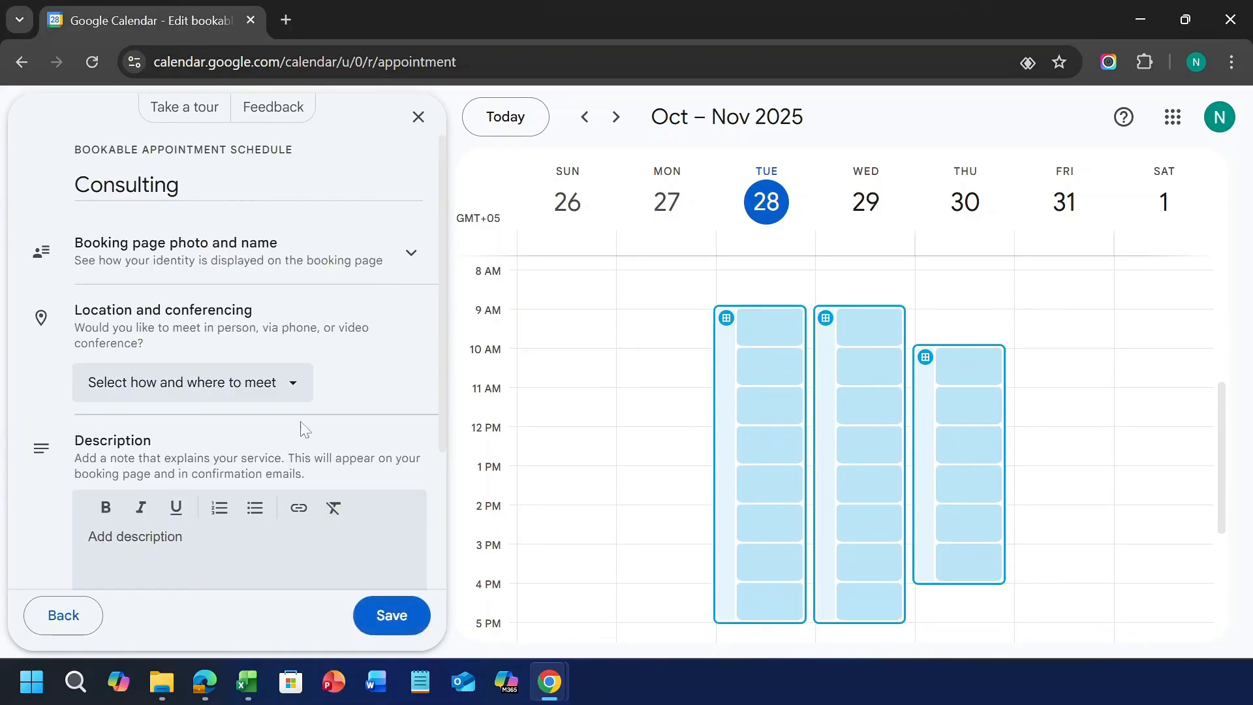
# Check the booking page photo and name section, and choose None / to be specified later for location and conferencing
pyautogui.click(296, 264)
pyautogui.click(294, 262)
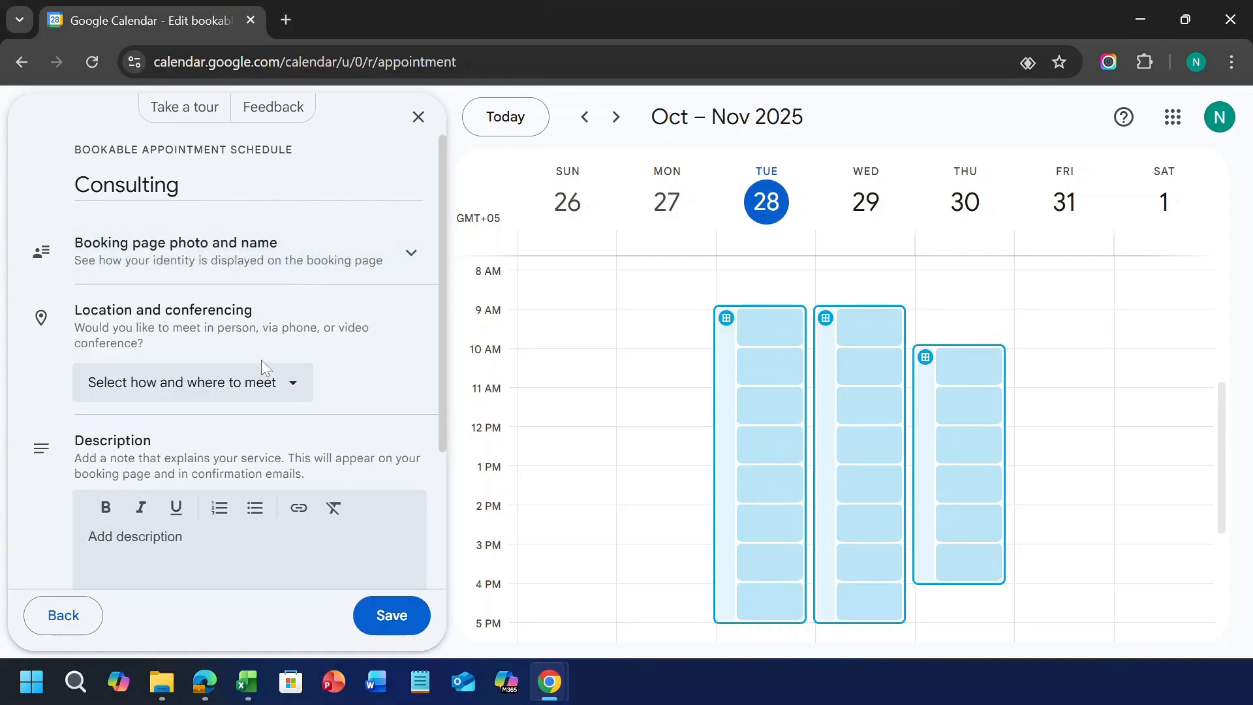
pyautogui.click(270, 389)
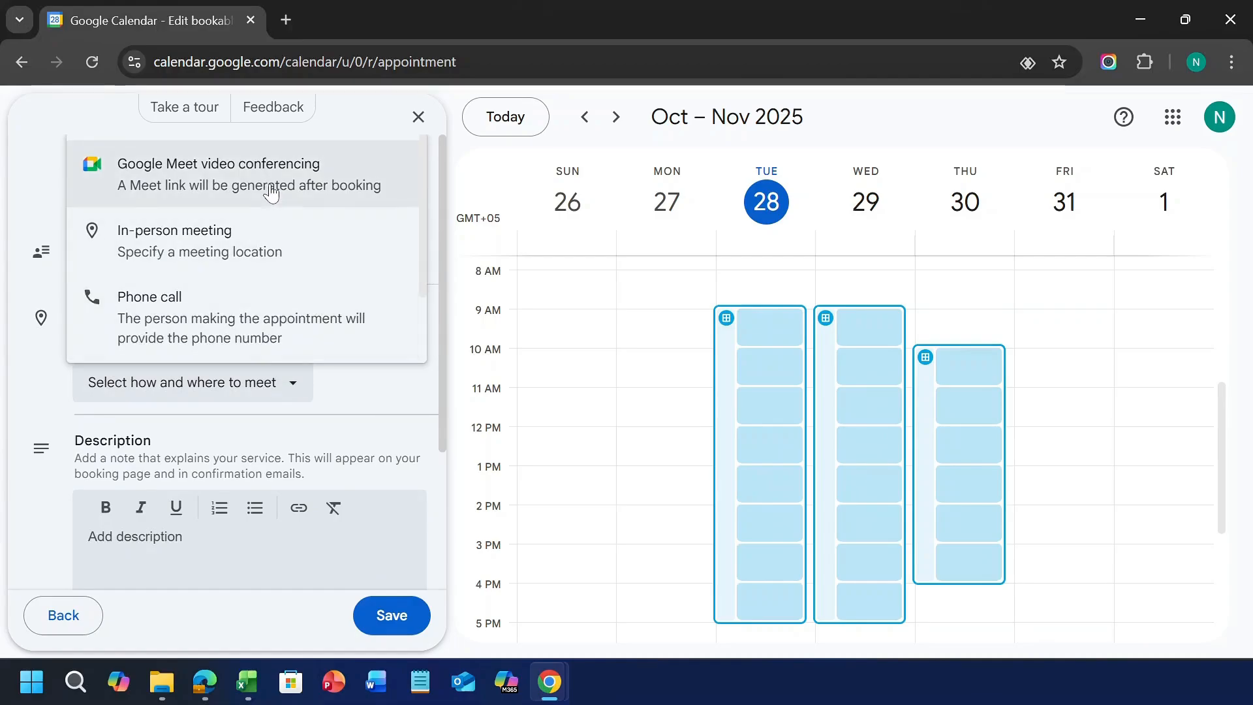
pyautogui.scroll(-2, 287, 254)
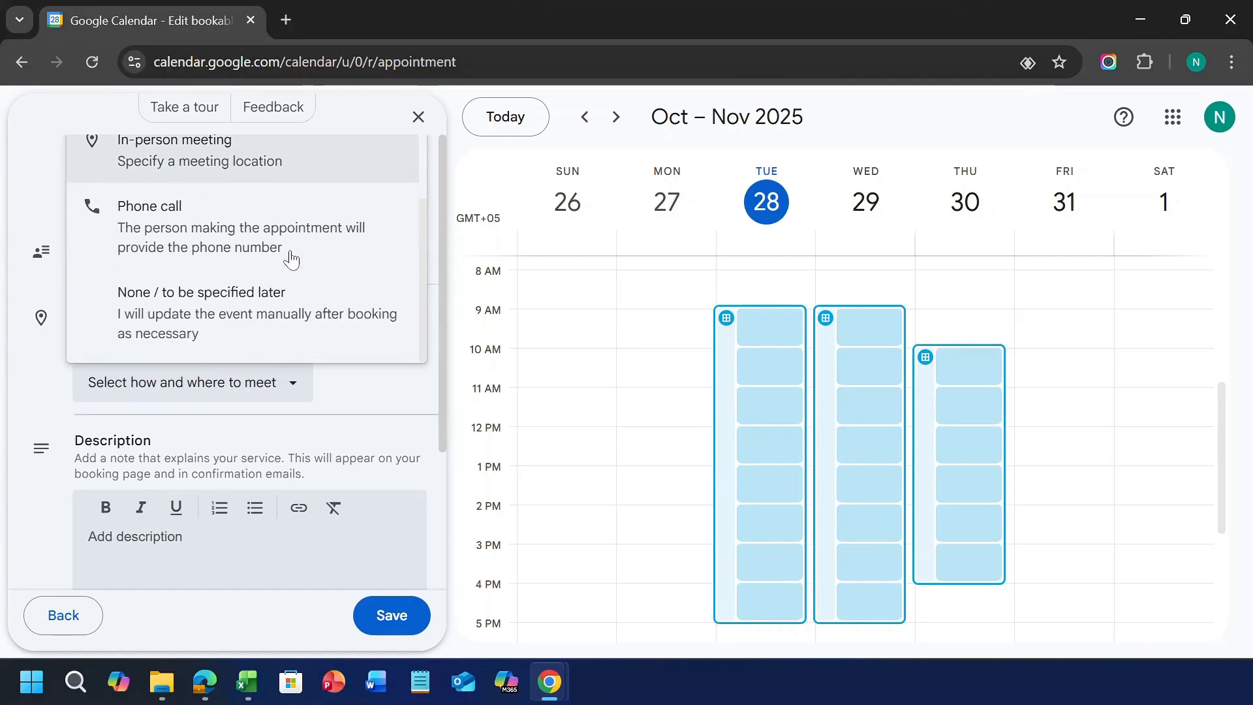
pyautogui.click(333, 324)
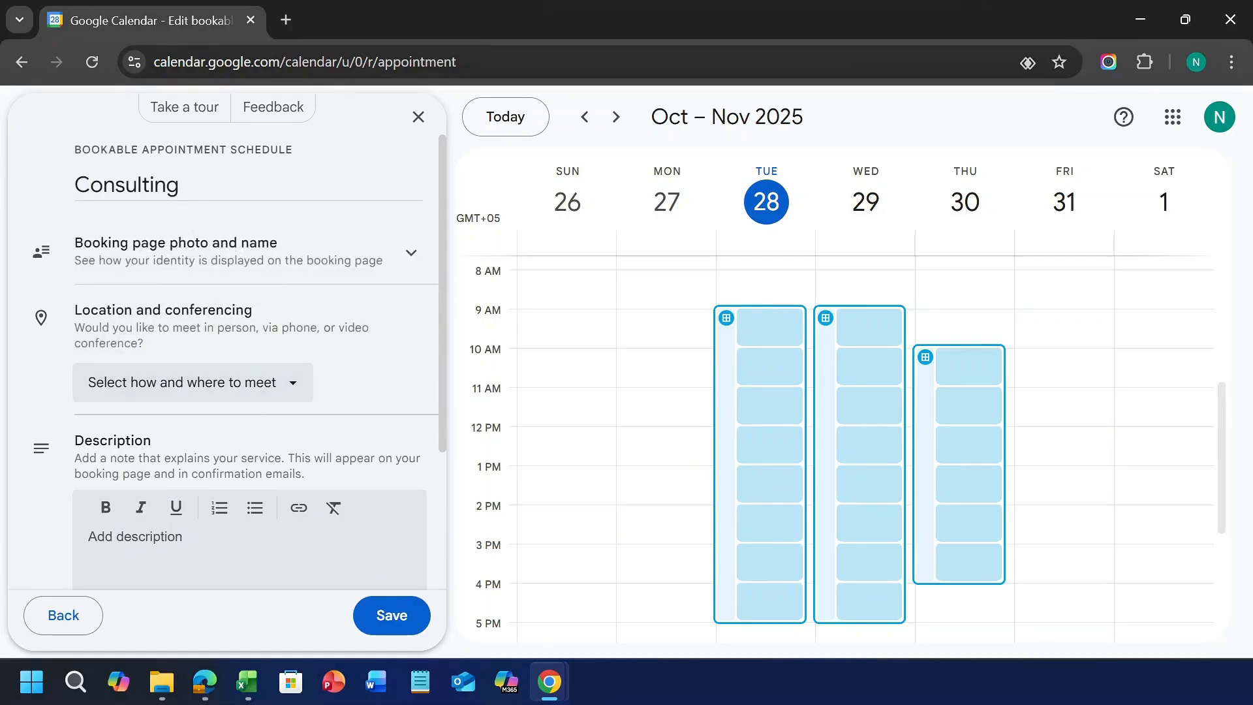
# Enter "Technical consulting" as the appointment schedule's description
pyautogui.scroll(-3, 279, 555)
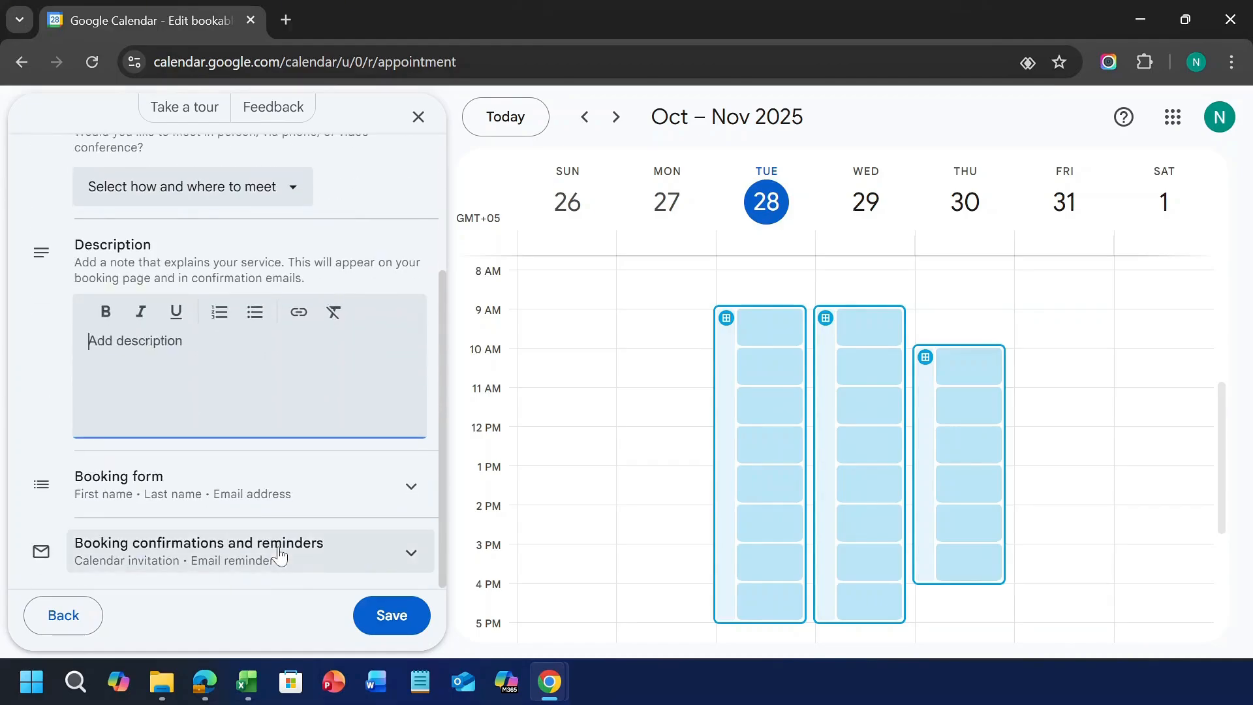
pyautogui.write('C')
pyautogui.press('BackSpace')
pyautogui.write('Technical consulting')
# Add a Phone number item to the booking form and save the appointment schedule
pyautogui.click(313, 480)
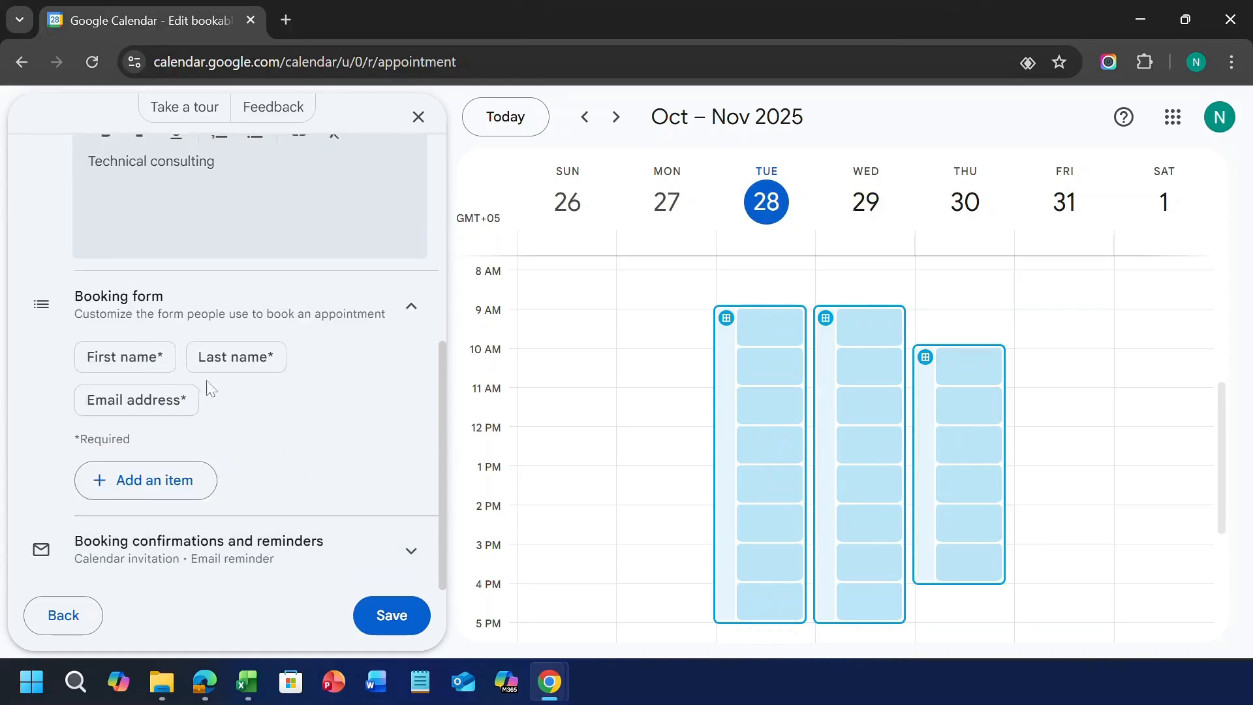
pyautogui.click(179, 481)
pyautogui.click(592, 346)
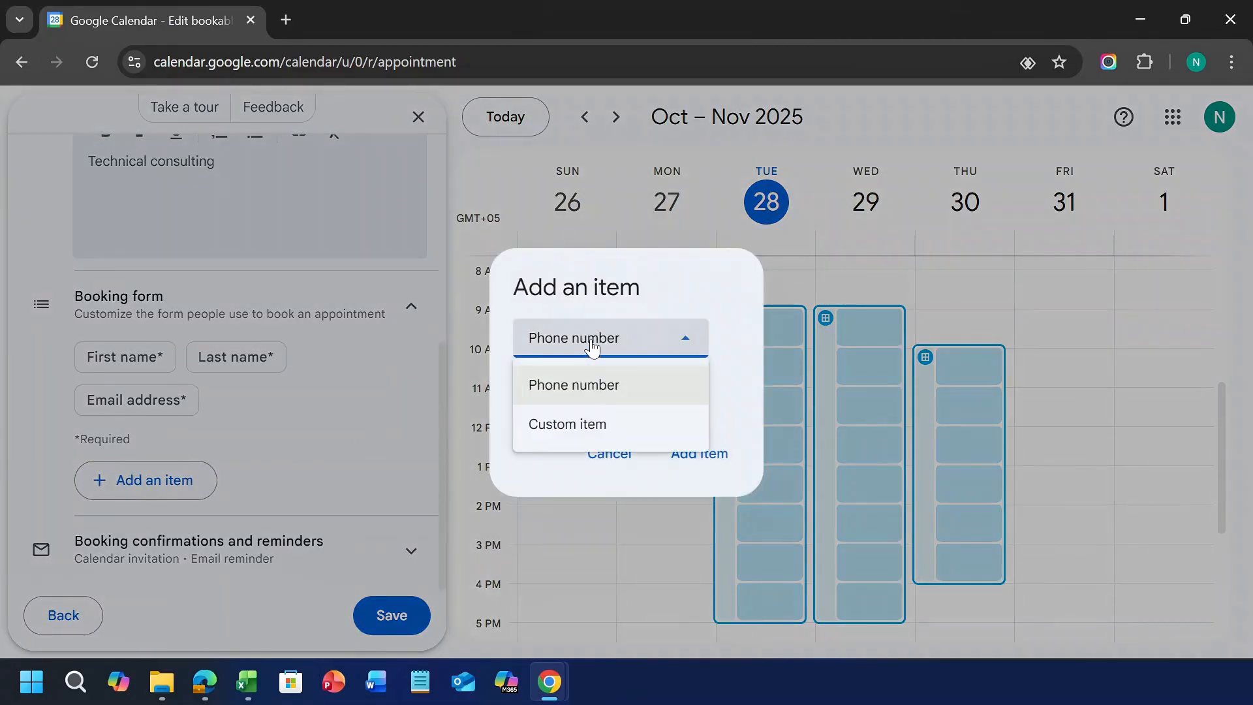
pyautogui.click(593, 384)
pyautogui.click(672, 456)
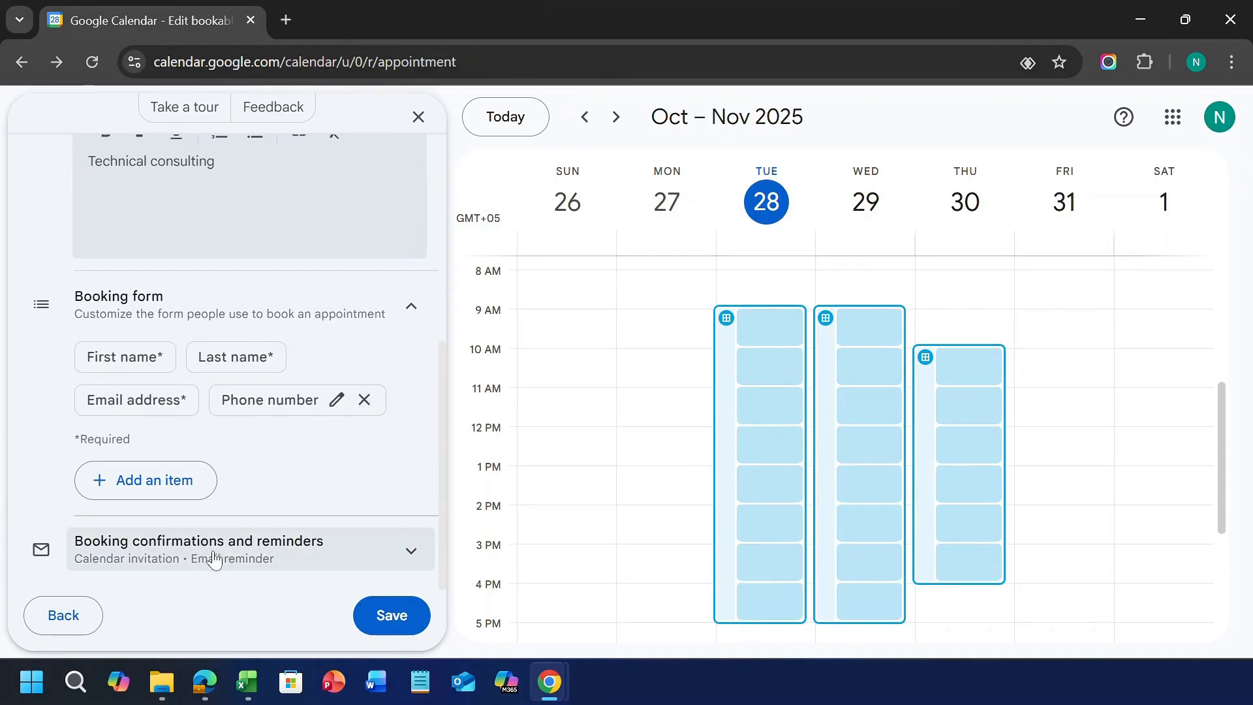
pyautogui.click(394, 616)
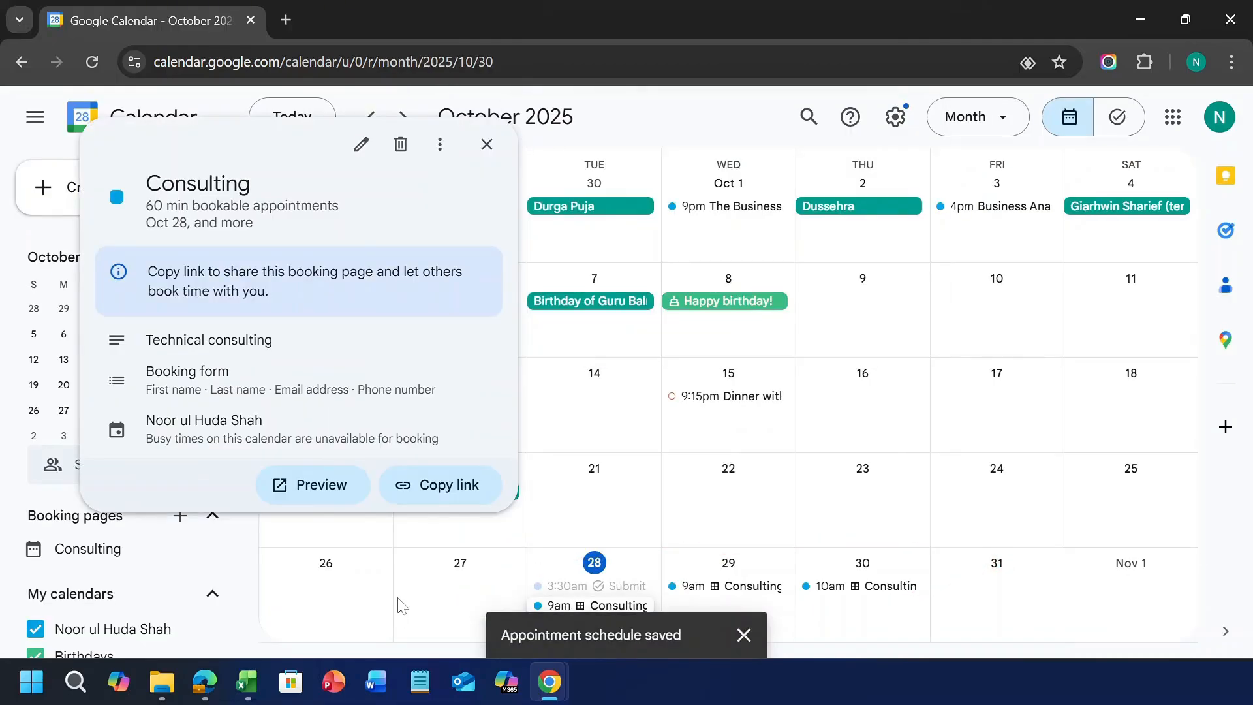
# Open the preview of the Consulting booking page and look over its available appointment times
pyautogui.scroll(-2, 718, 484)
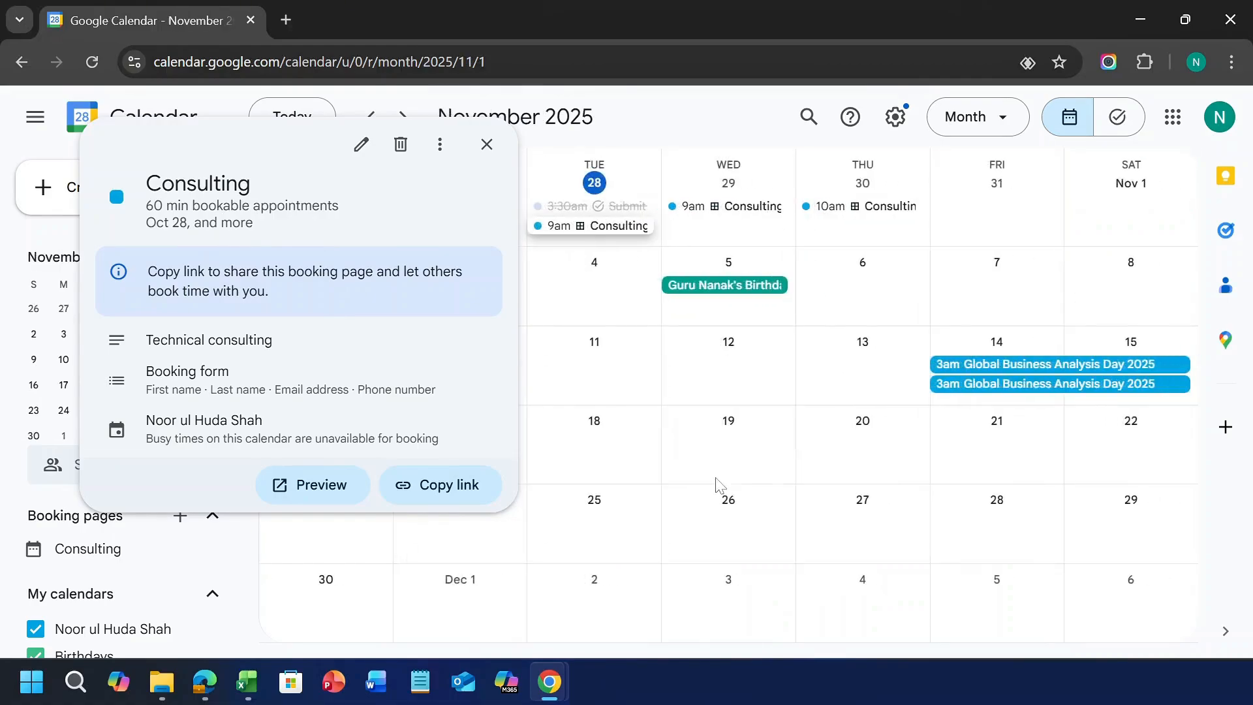
pyautogui.scroll(2, 718, 483)
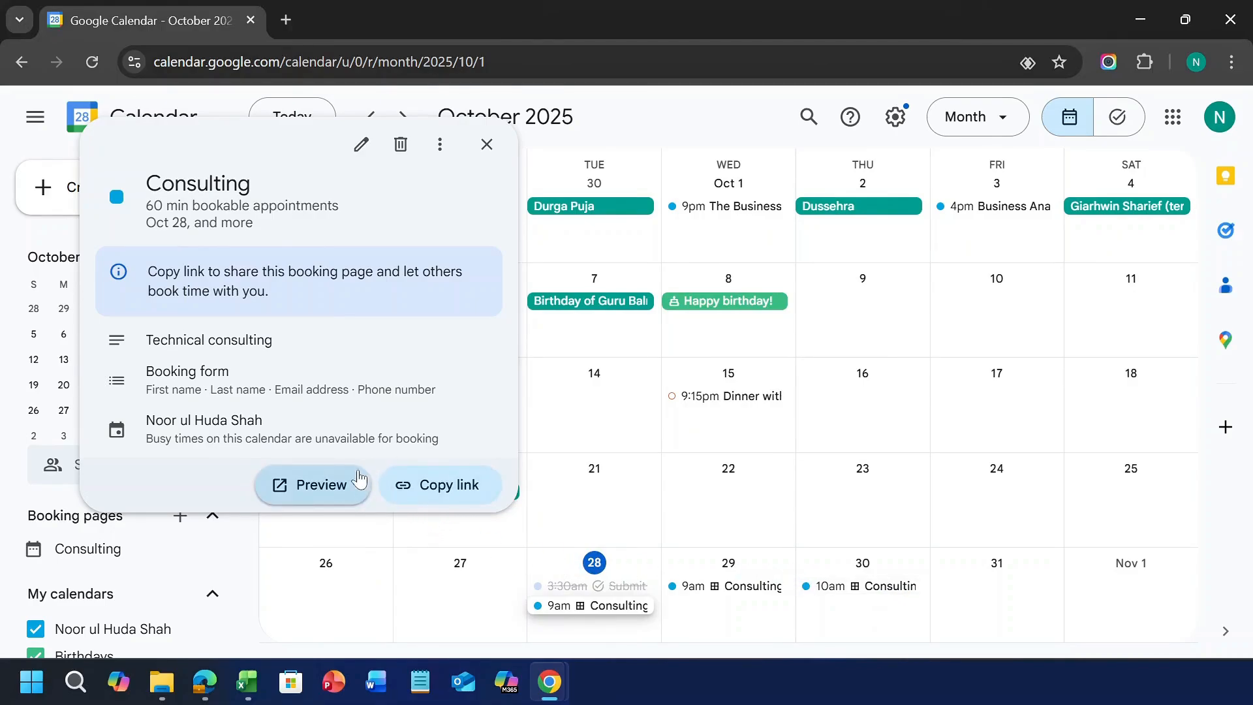
pyautogui.click(332, 497)
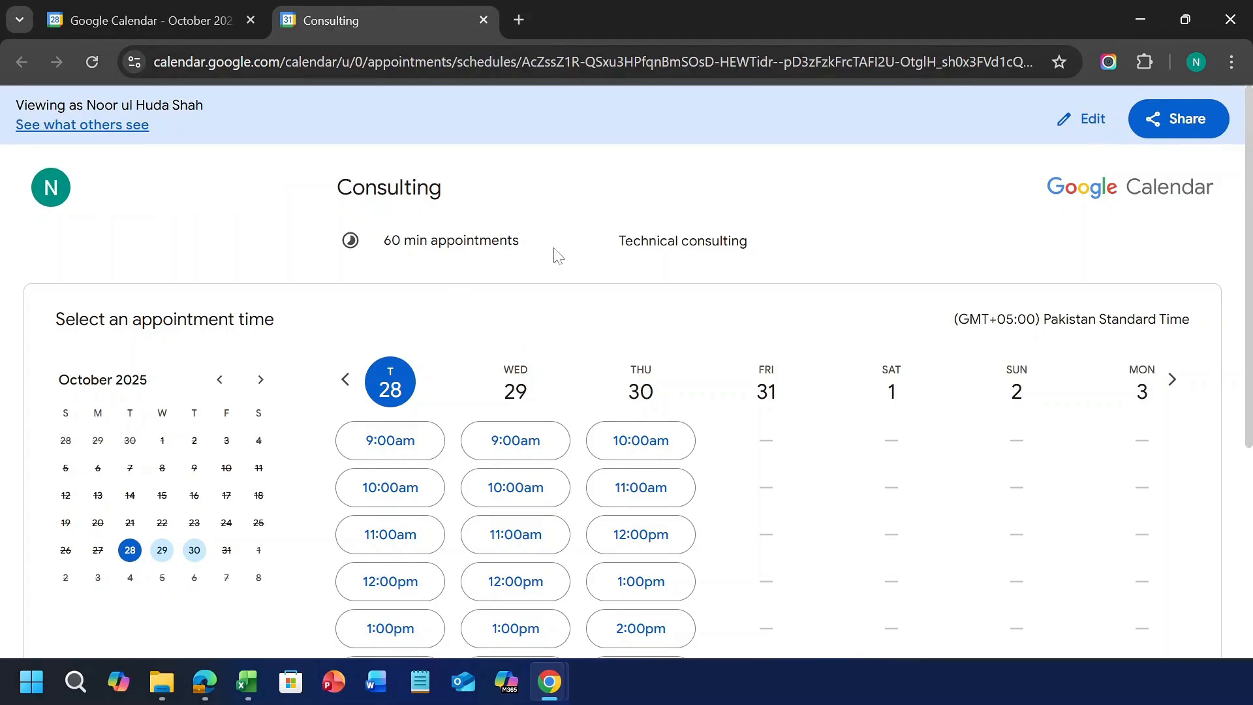
pyautogui.scroll(-3, 574, 274)
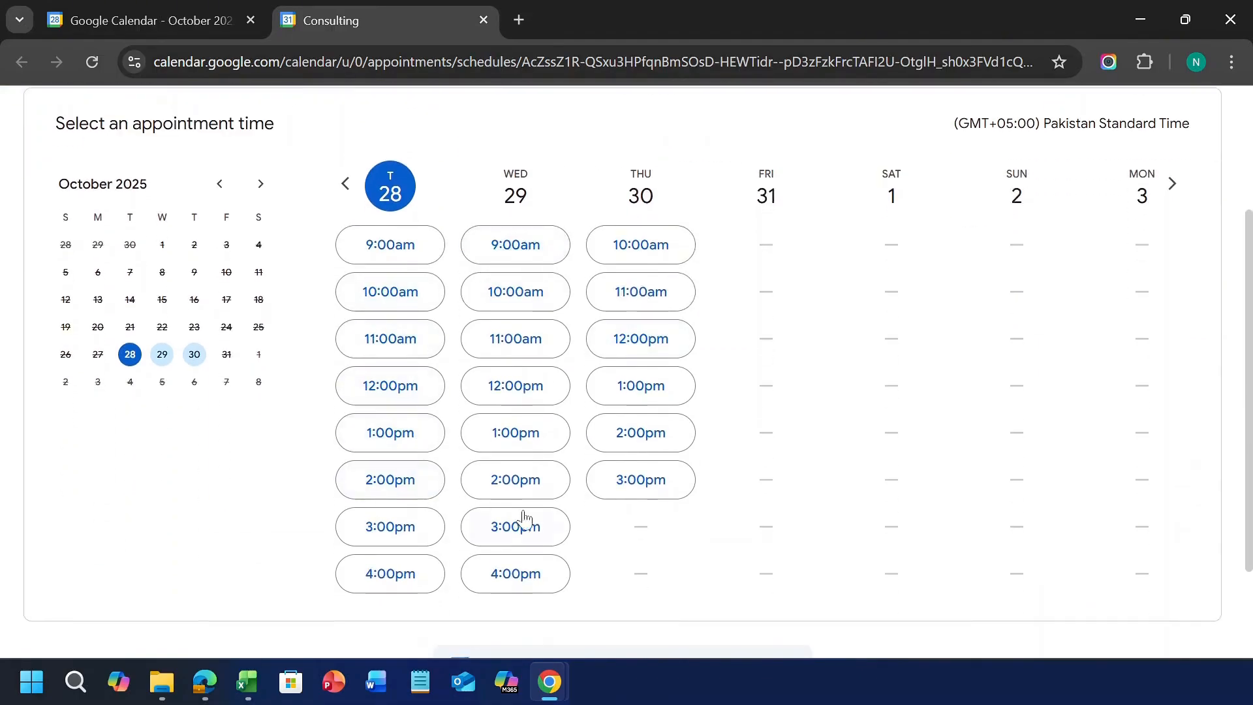
# Book the 12:00pm Consulting appointment on Wednesday, October 29 with the prefilled contact info and close the confirmation
pyautogui.click(521, 399)
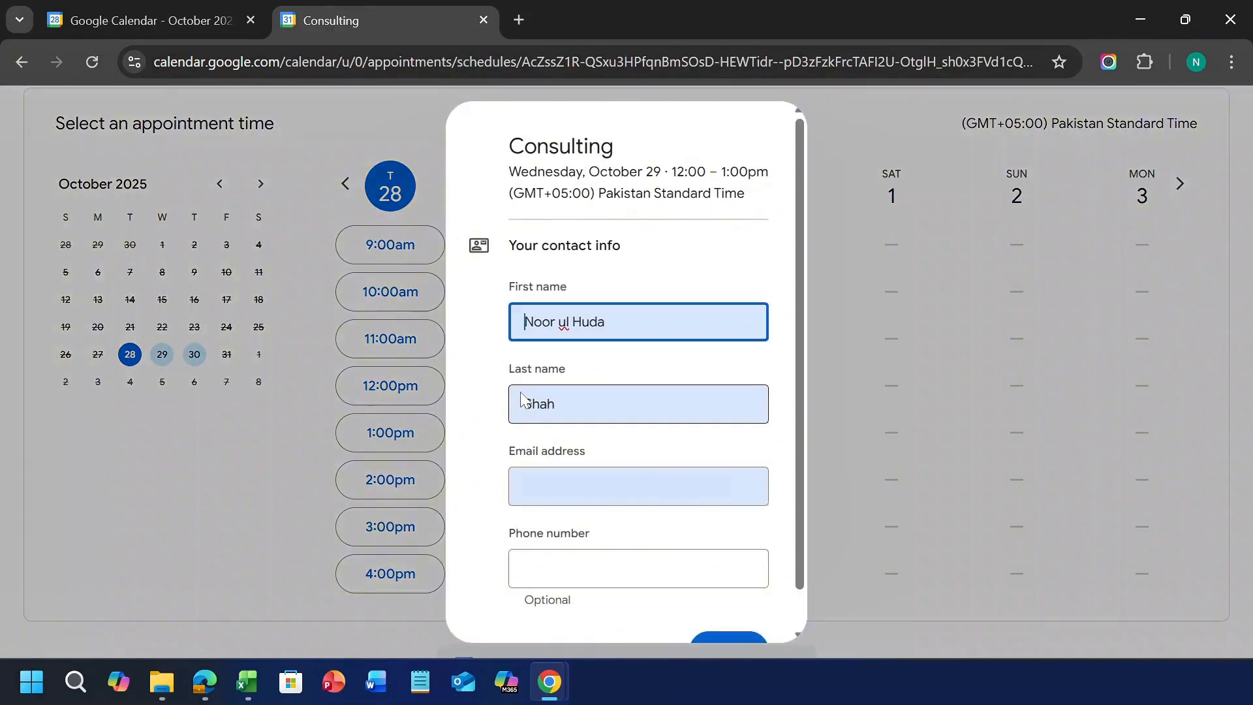
pyautogui.scroll(-1, 652, 456)
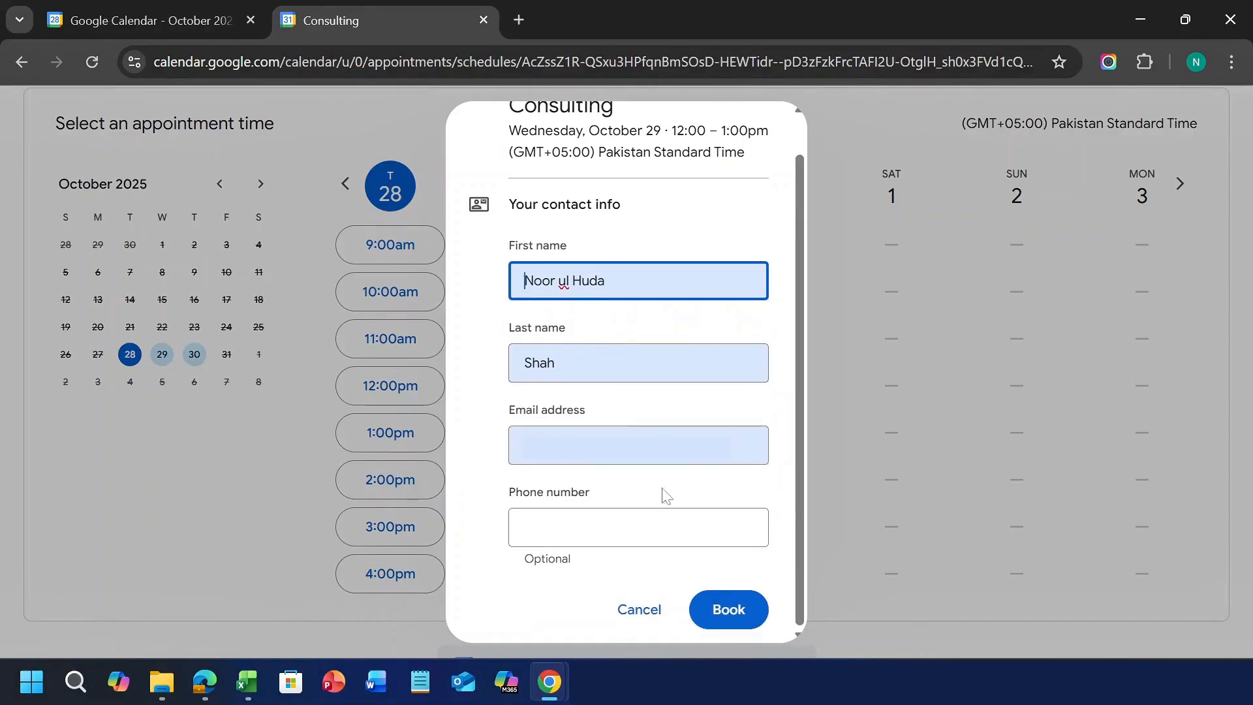
pyautogui.click(742, 621)
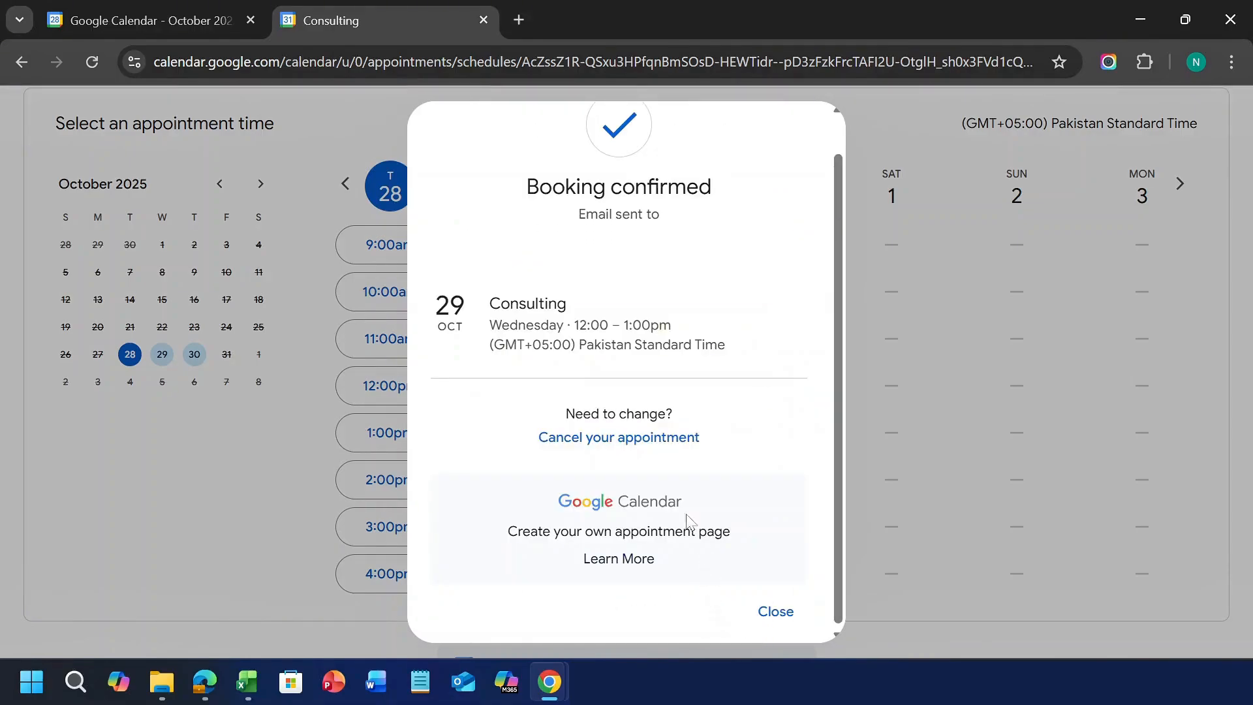
pyautogui.scroll(1, 814, 560)
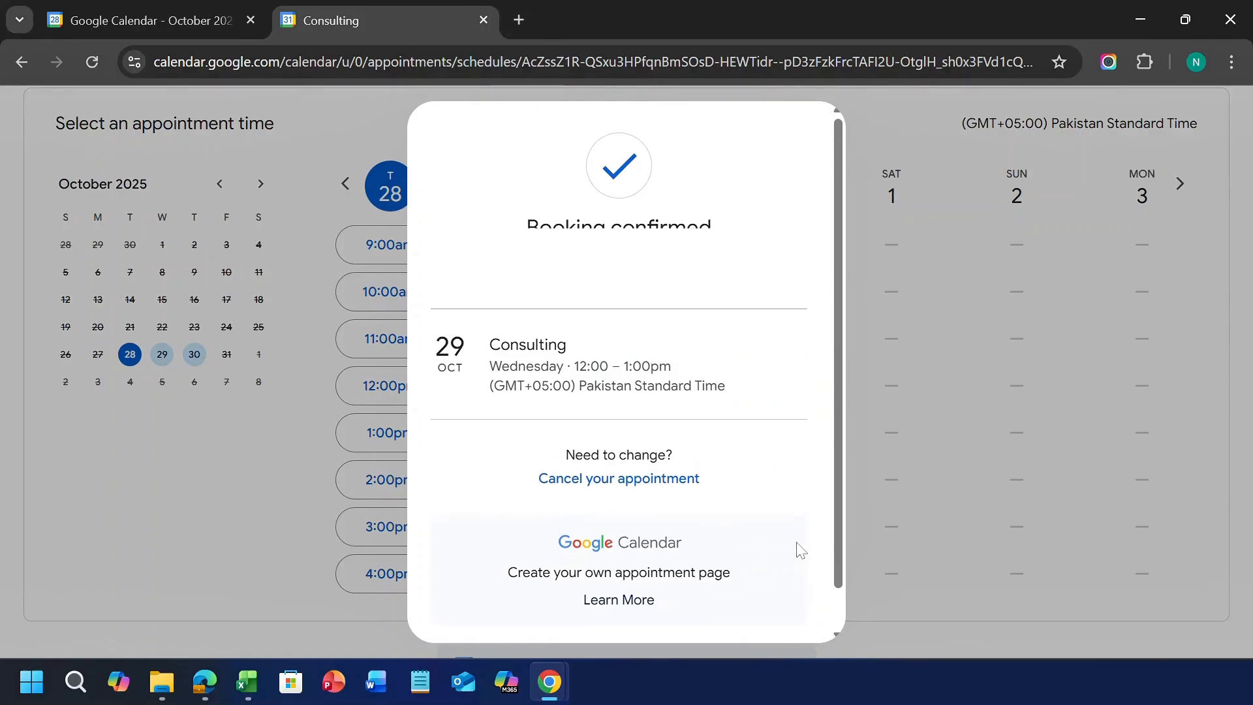
pyautogui.scroll(-1, 793, 546)
pyautogui.click(775, 609)
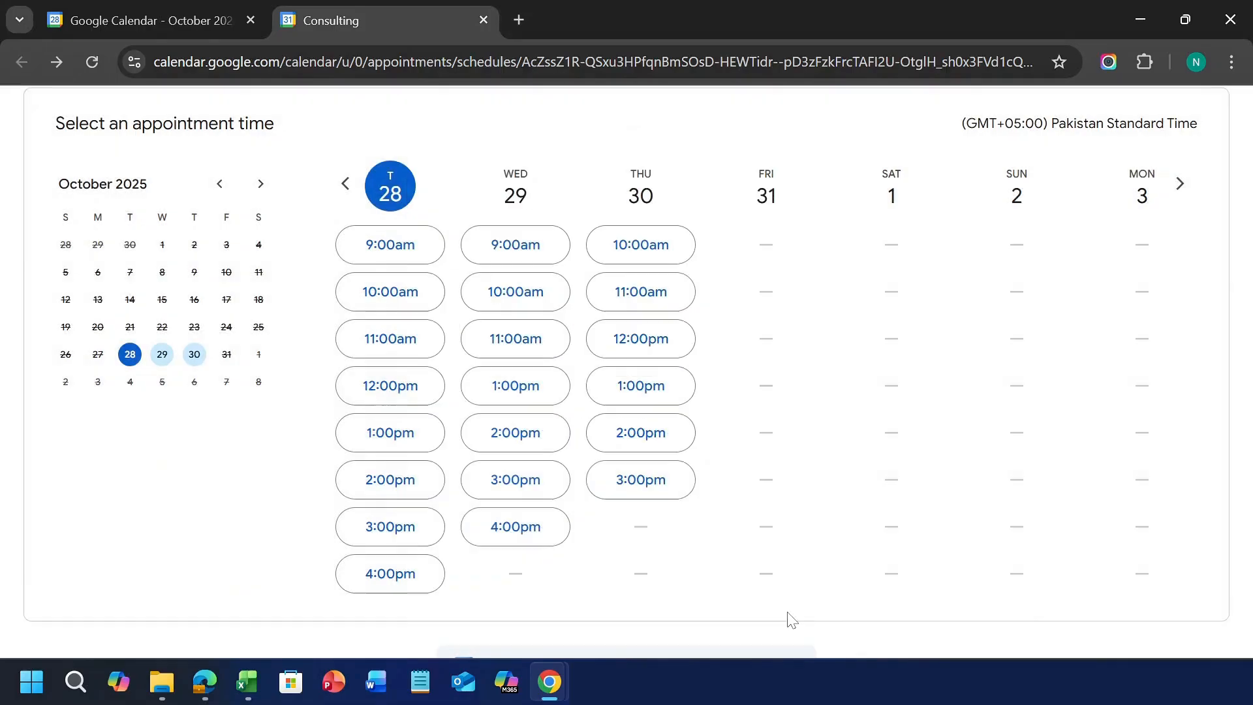